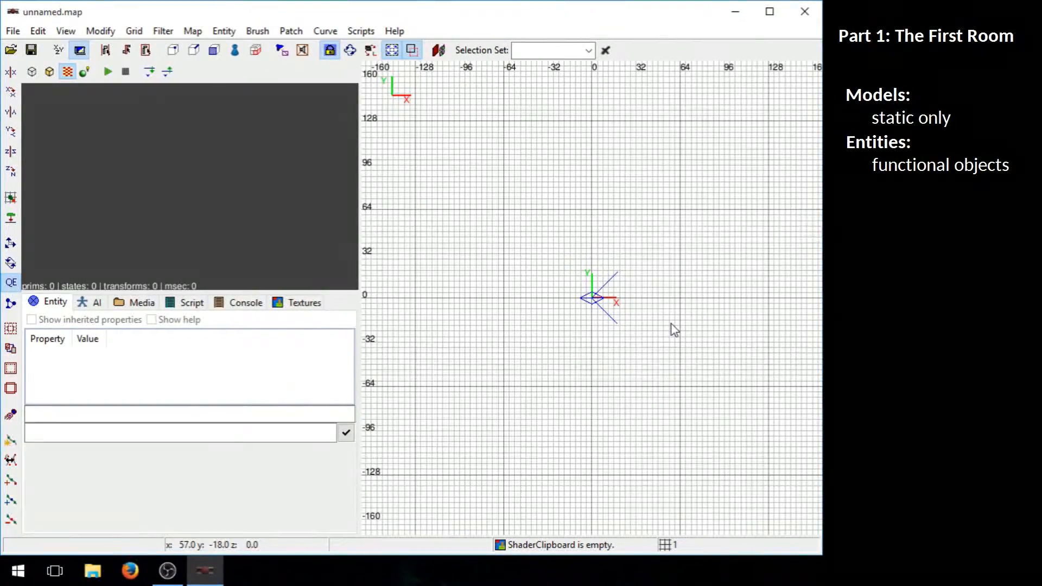
Create an atdm:ai_builder_guard entity from the armed builders at the map origin and deselect it.
right_click(593, 302)
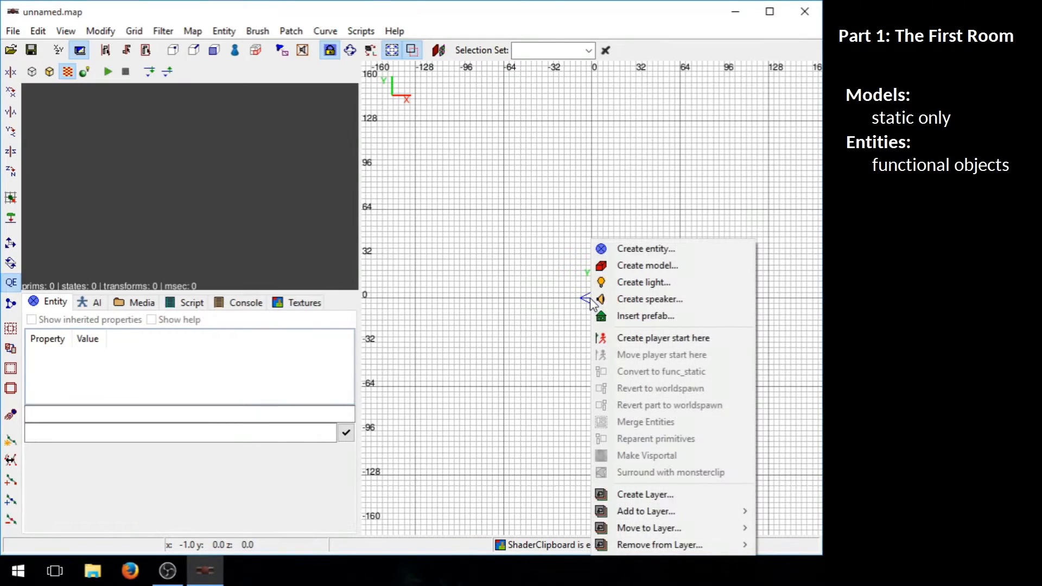
click(683, 250)
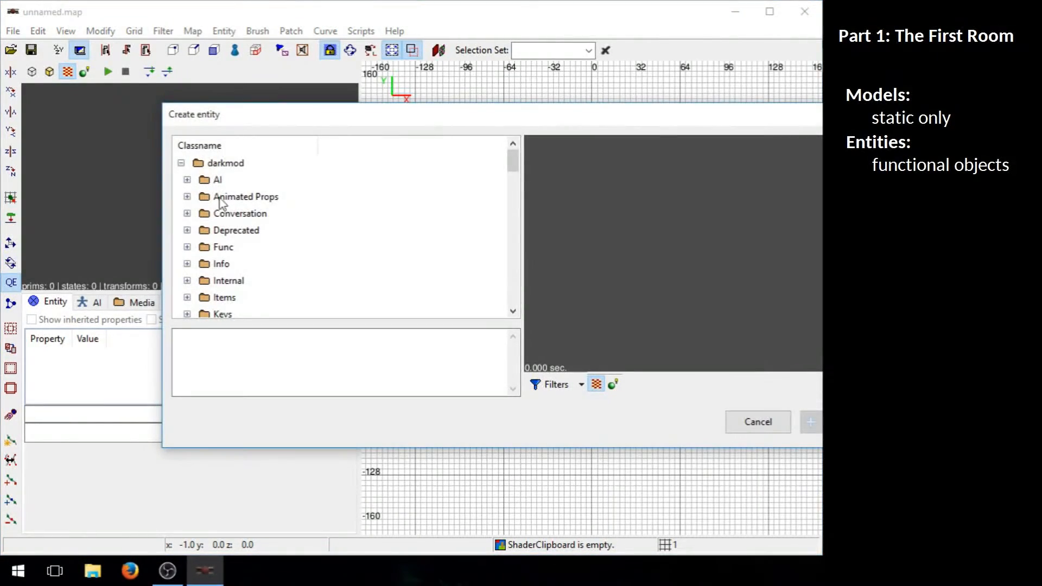
click(187, 179)
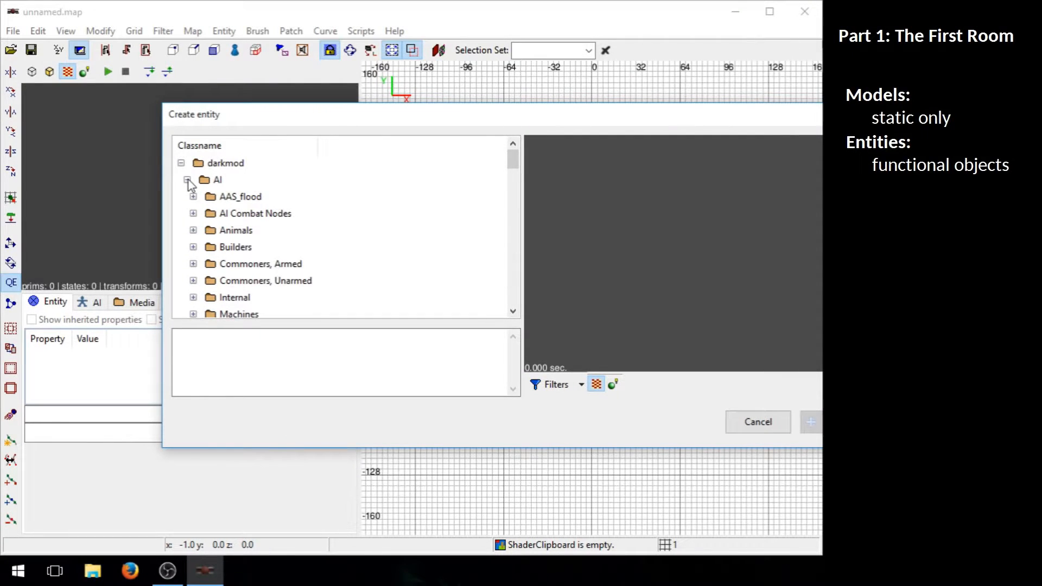
click(193, 247)
click(199, 263)
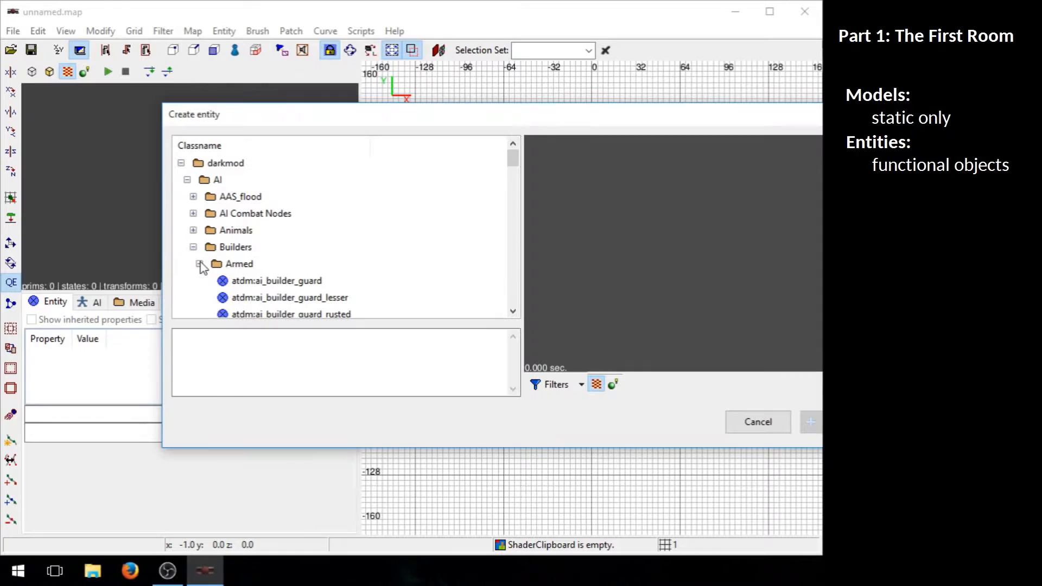
click(282, 282)
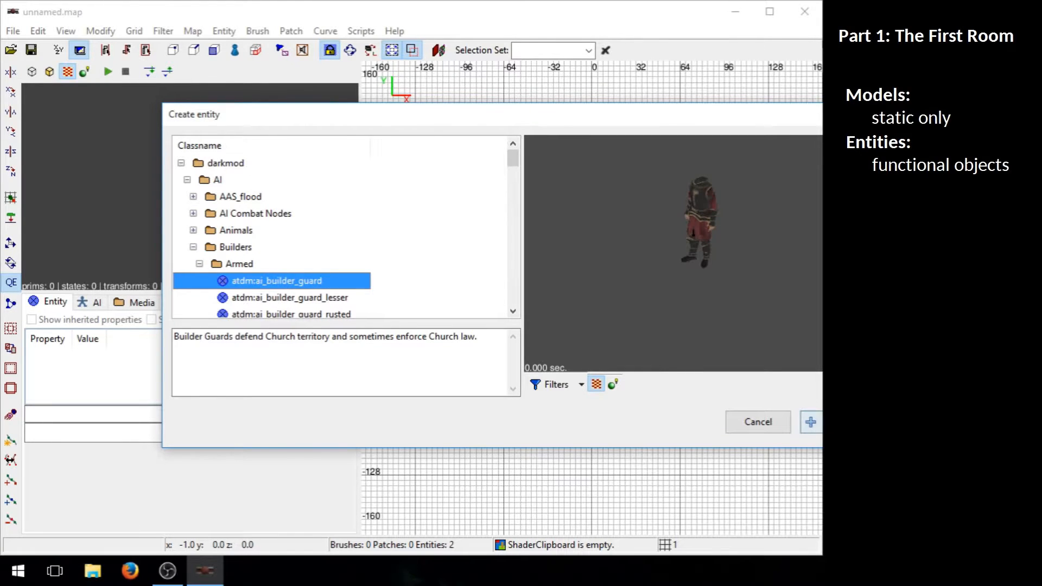
click(810, 422)
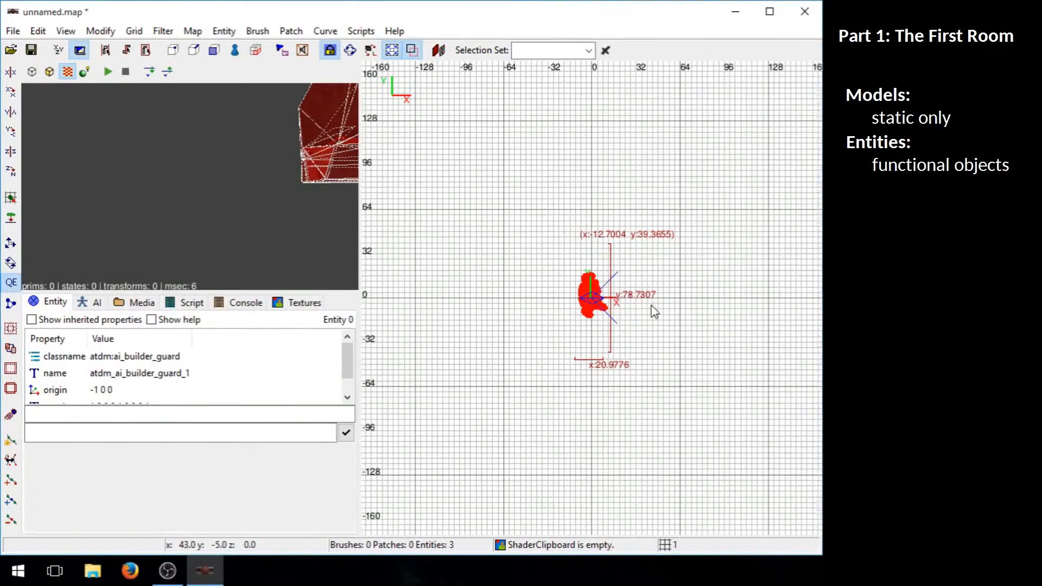
scroll(651, 307, down, 2)
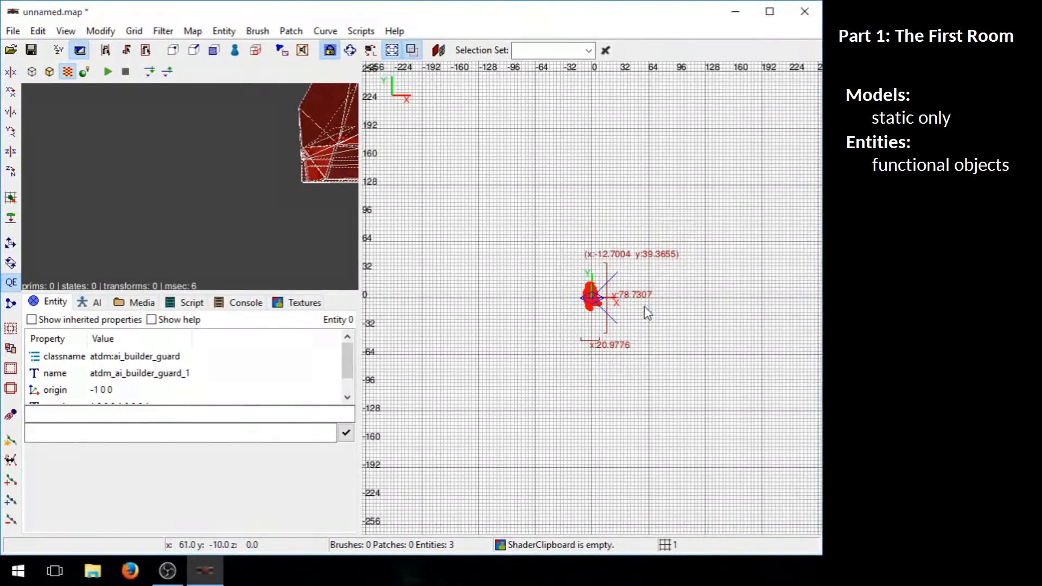
key(Escape)
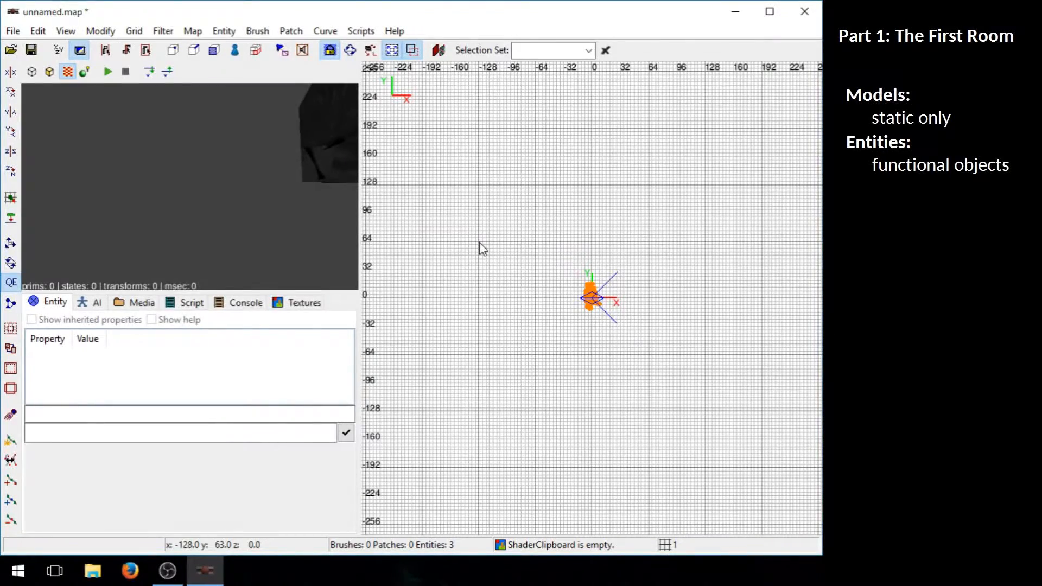
Draw a brush about 256 by 129 units around the guard and snap it to a grid size of 8.
mouse_move(480, 242)
mouse_down()
mouse_move(516, 284)
mouse_move(578, 317)
mouse_move(682, 358)
mouse_move(707, 357)
mouse_up()
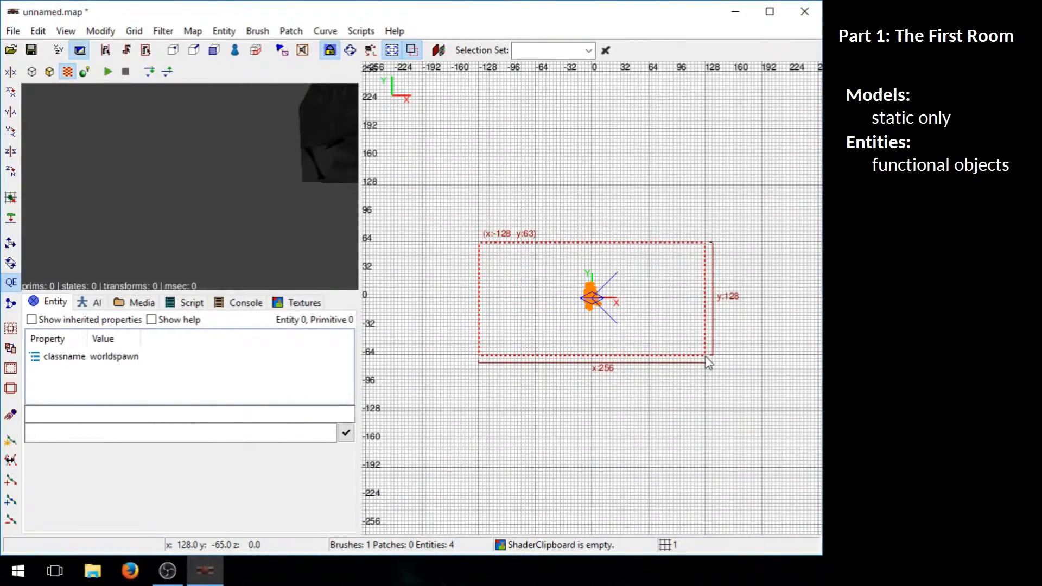
drag(705, 357, 706, 358)
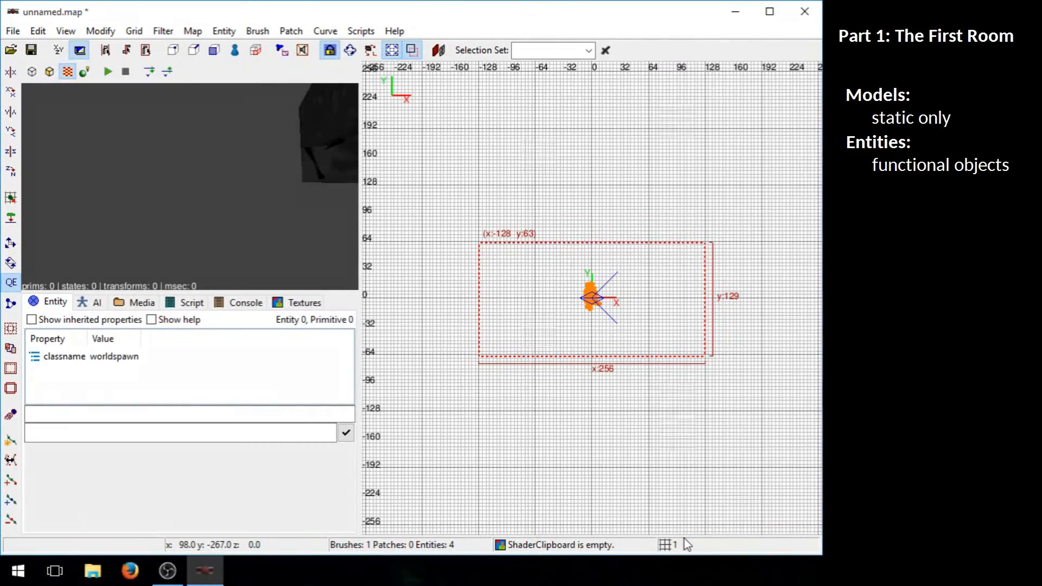
key(8)
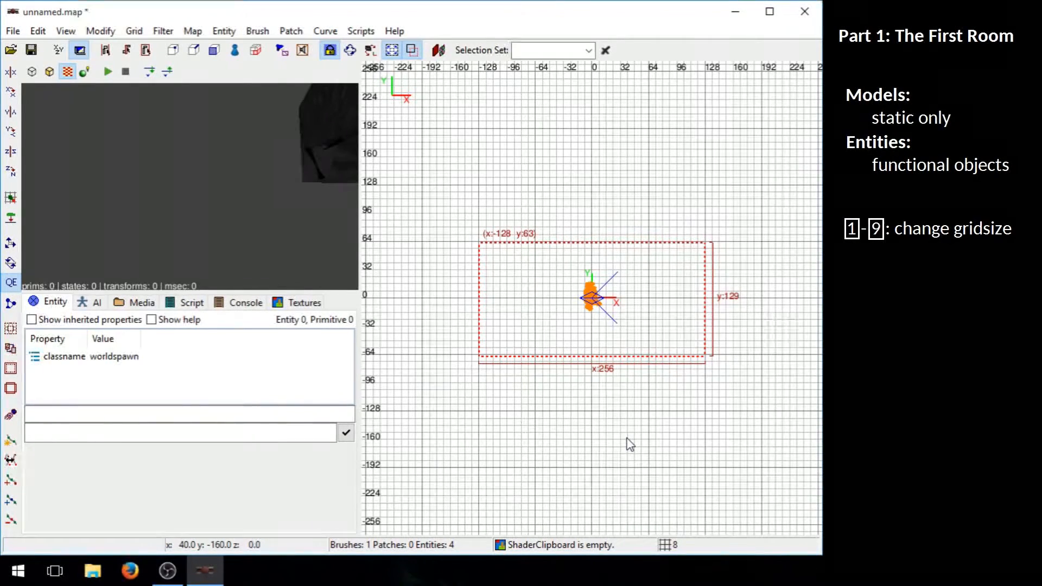
key(ctrl+g)
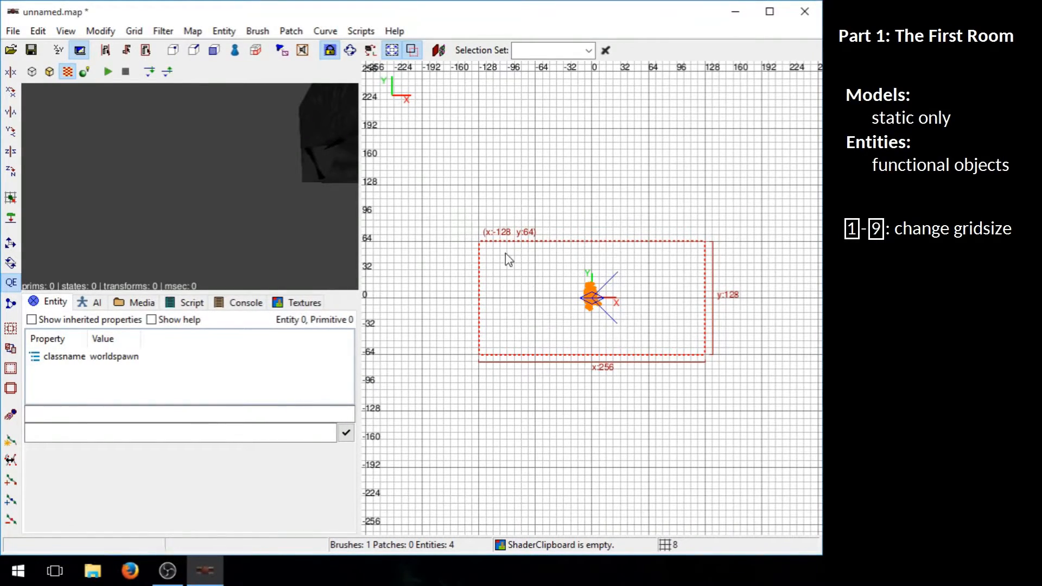
Raise the brush's top to a height of 112 units in the XZ view and hollow it out with Make Room.
key(ctrl)
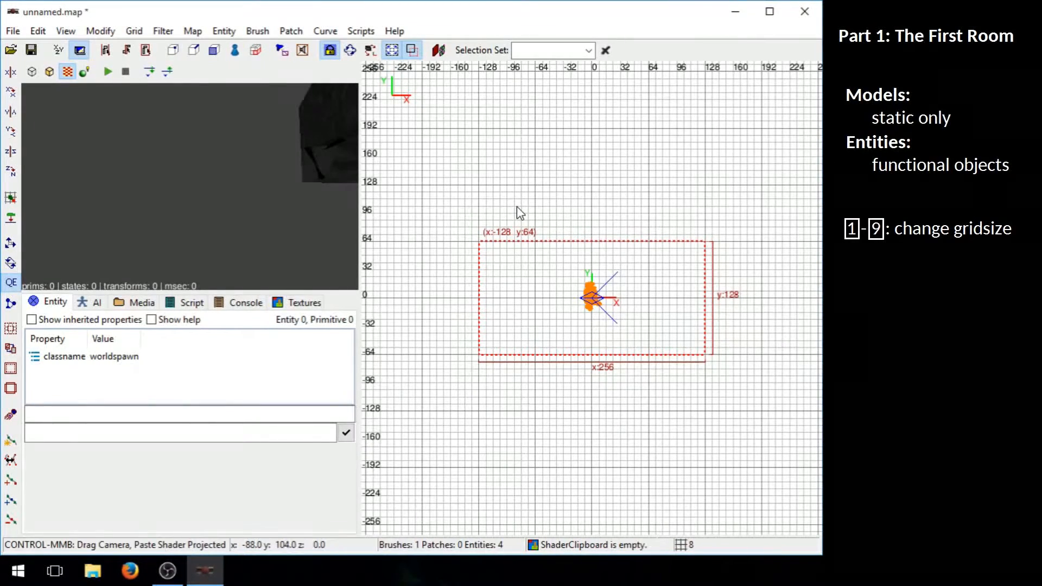
key(ctrl+Tab)
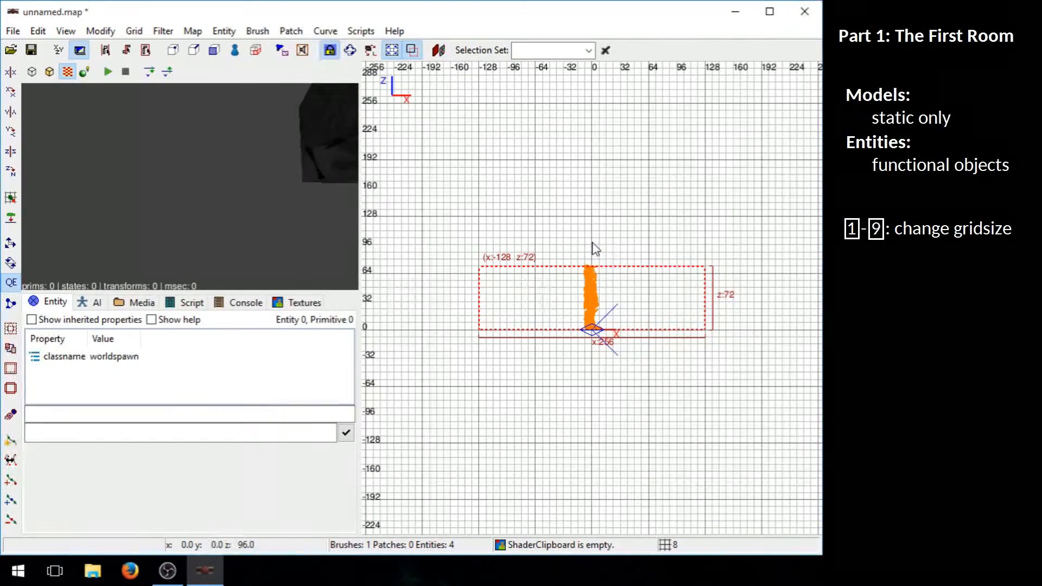
drag(593, 244, 599, 215)
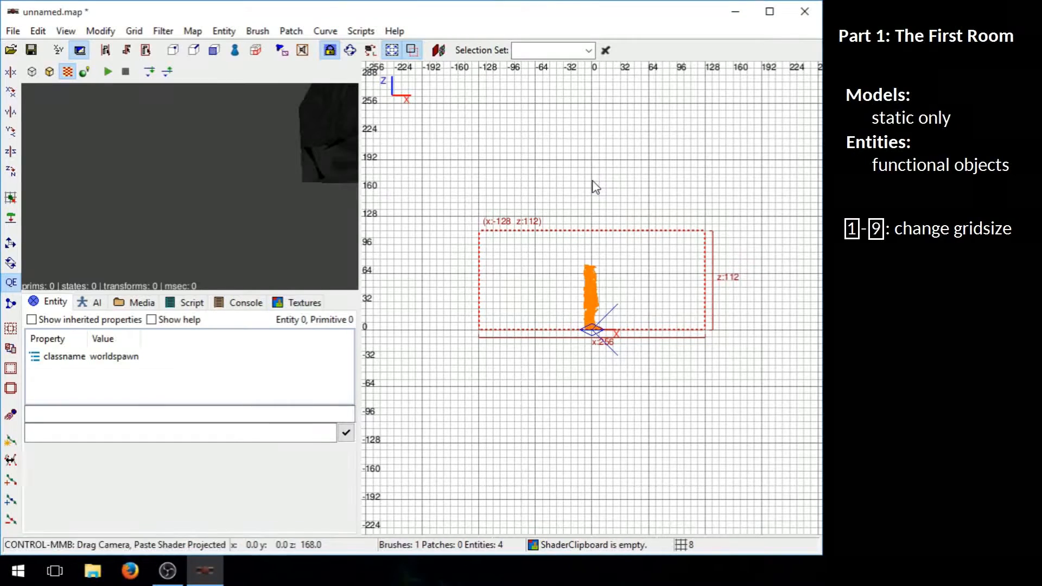
key(ctrl+Tab)
key(ctrl+Tab)
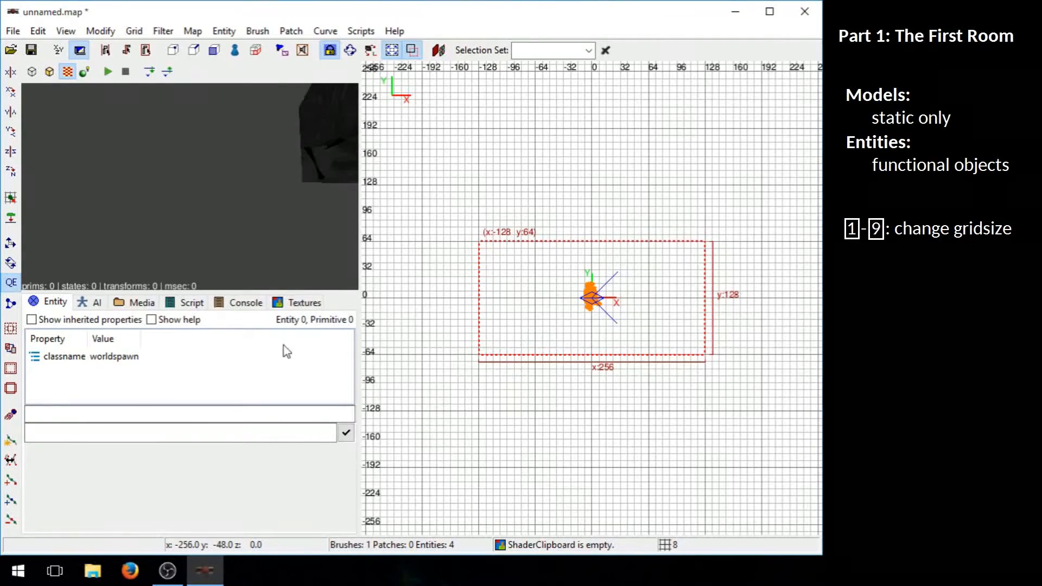
click(11, 388)
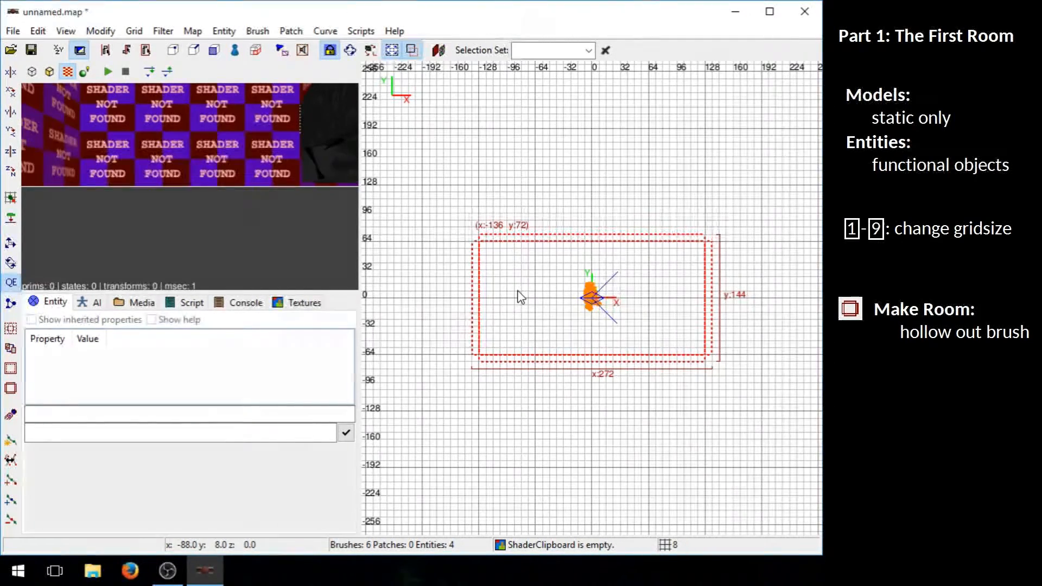
Apply the texture textures/darkmod/stone/brick/blocks_brown to all the room's brushes and deselect them.
click(300, 304)
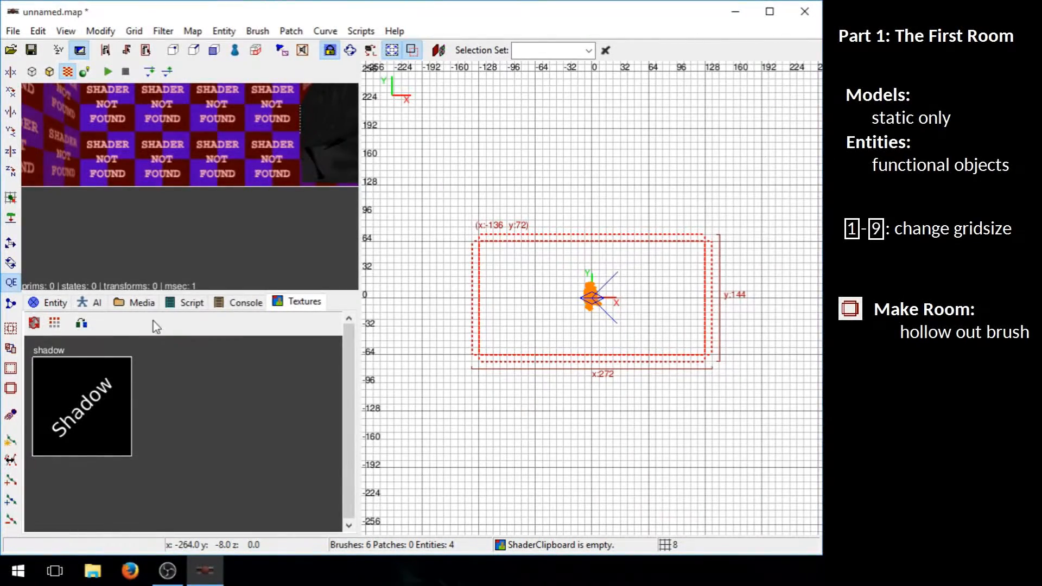
click(142, 305)
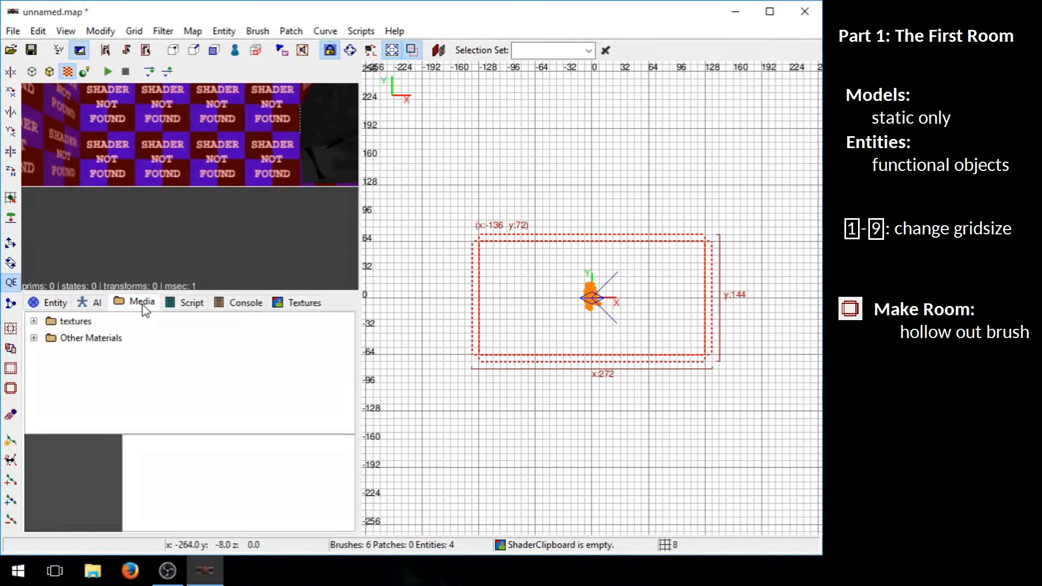
click(33, 321)
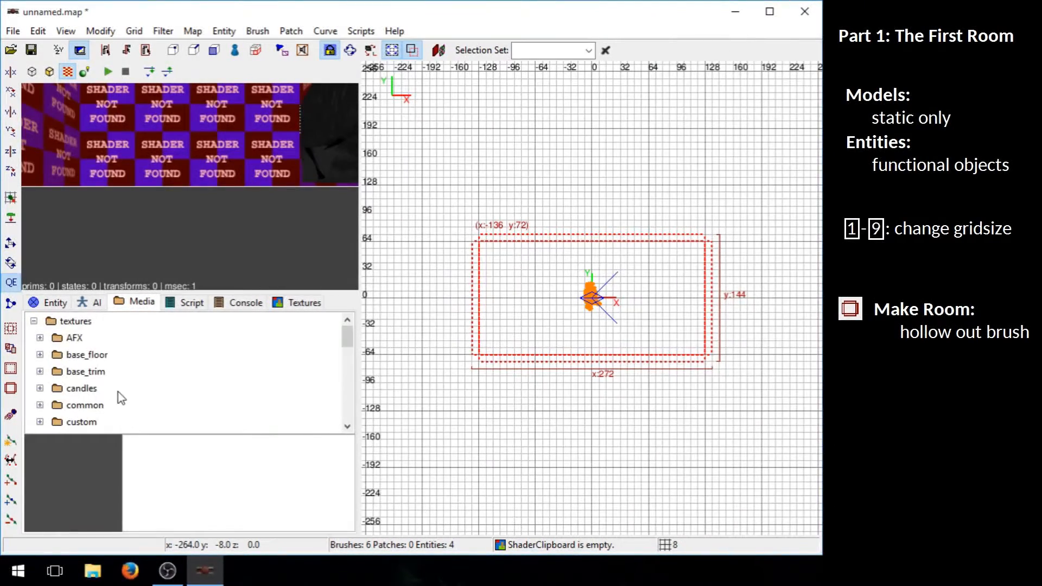
scroll(118, 392, down, 1)
scroll(118, 392, down, 1)
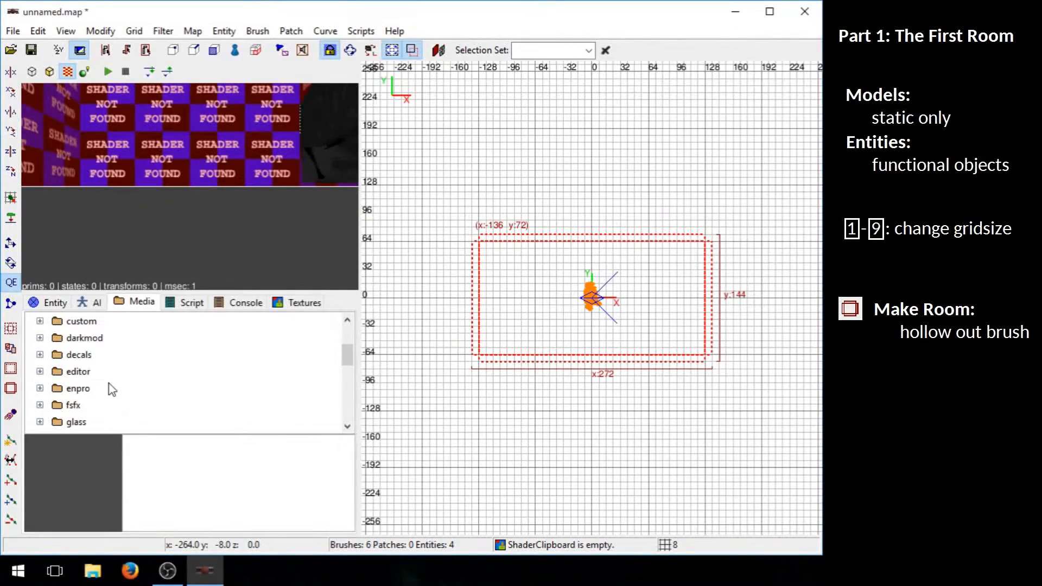
click(40, 338)
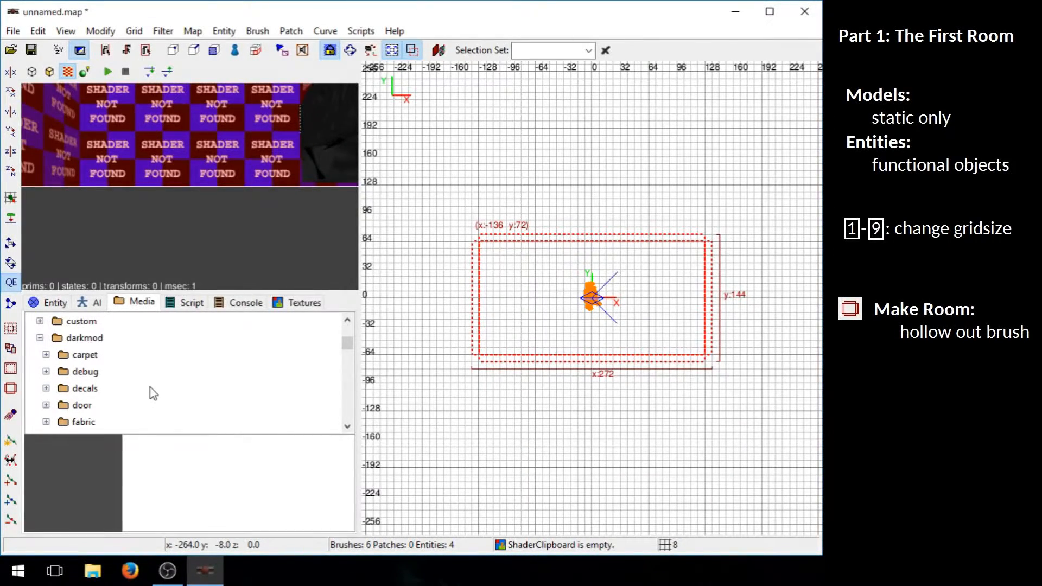
scroll(150, 388, down, 4)
scroll(149, 387, down, 2)
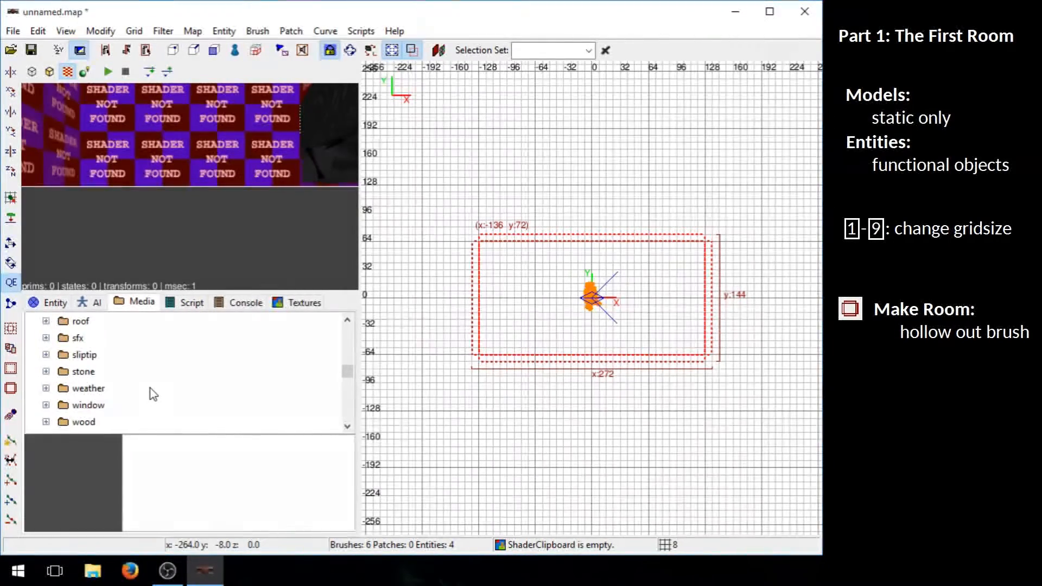
click(46, 371)
click(52, 388)
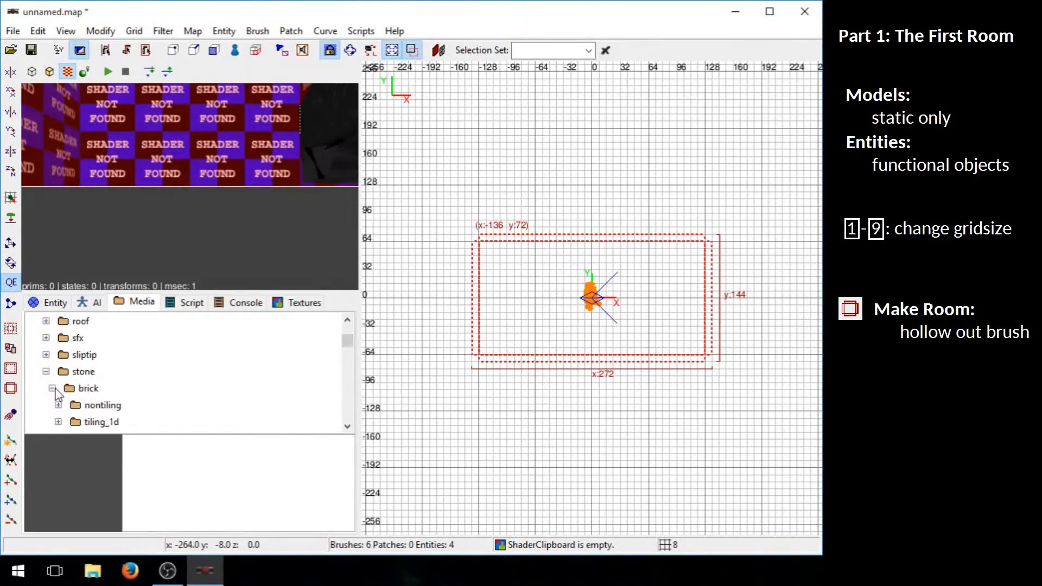
scroll(122, 377, down, 1)
click(111, 388)
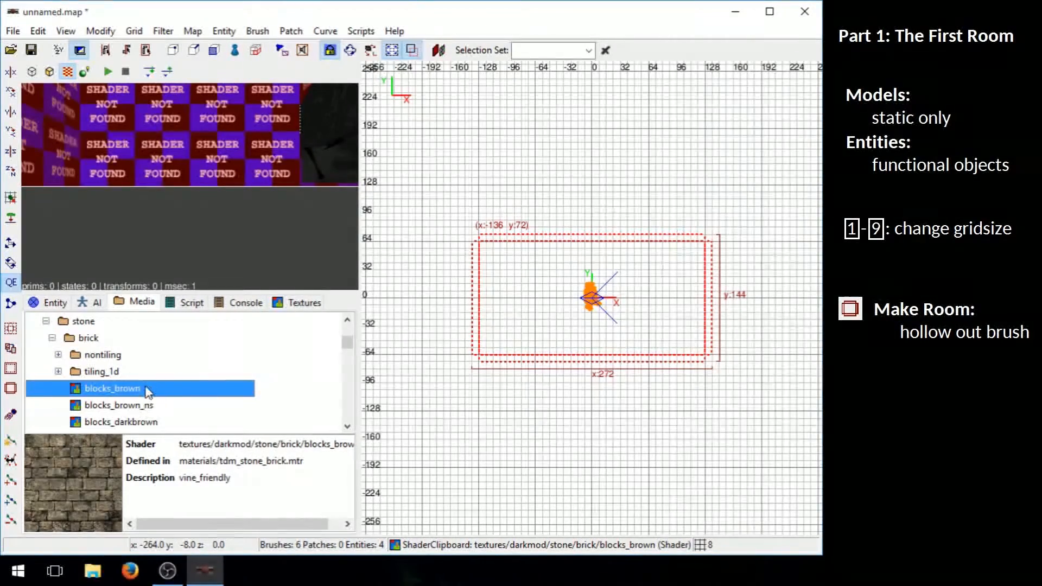
right_click(146, 388)
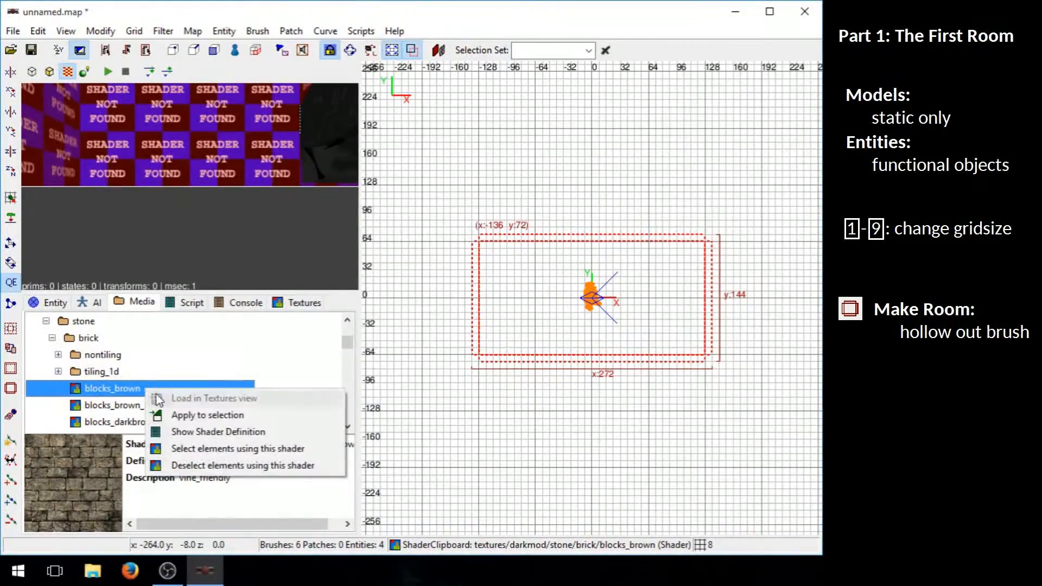
click(254, 416)
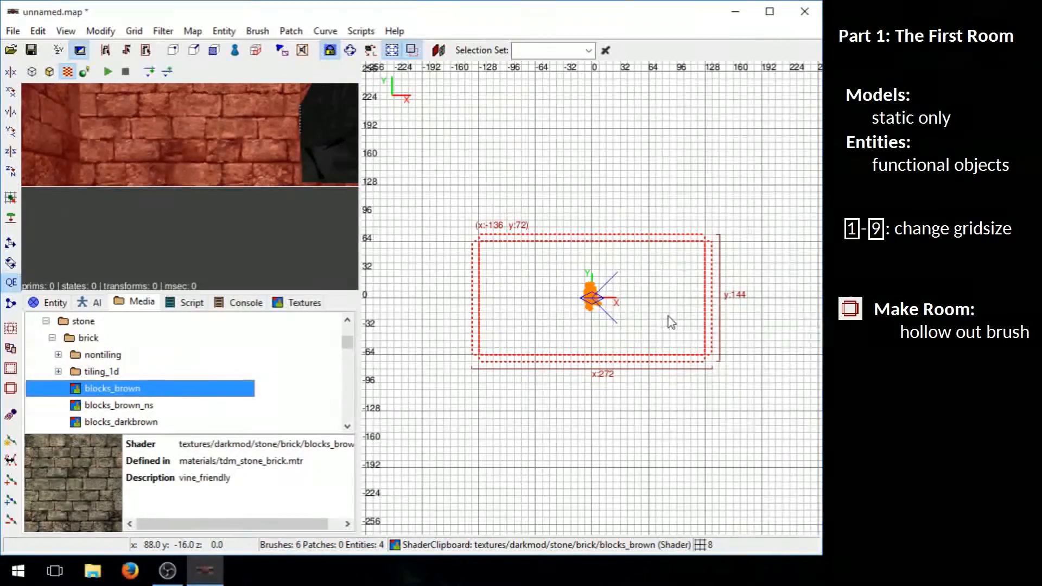
key(Escape)
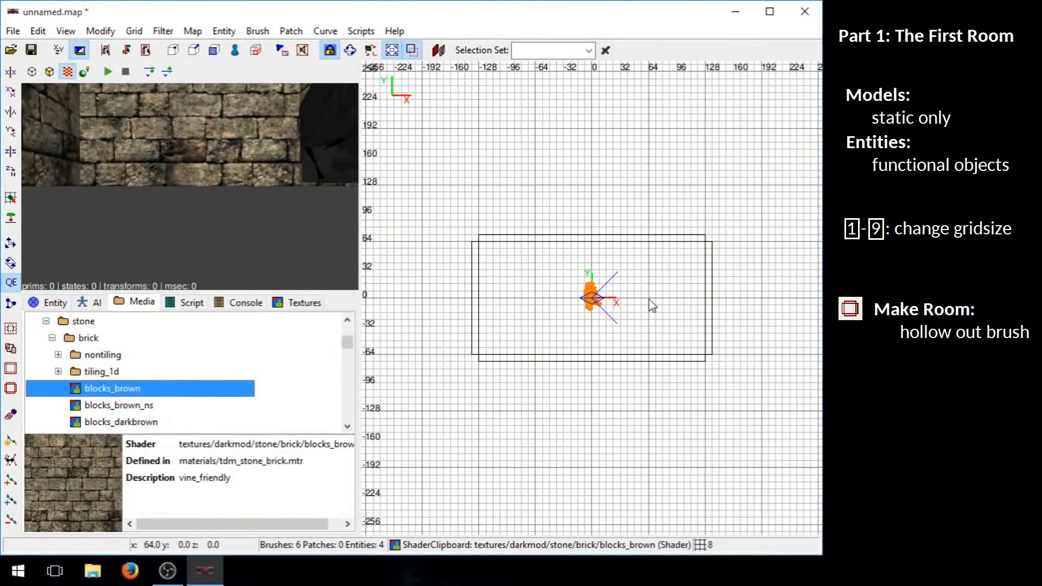
Create a light at x 64, y 0 inside the room and enlarge its volume along X and Y far beyond the walls.
right_click(651, 306)
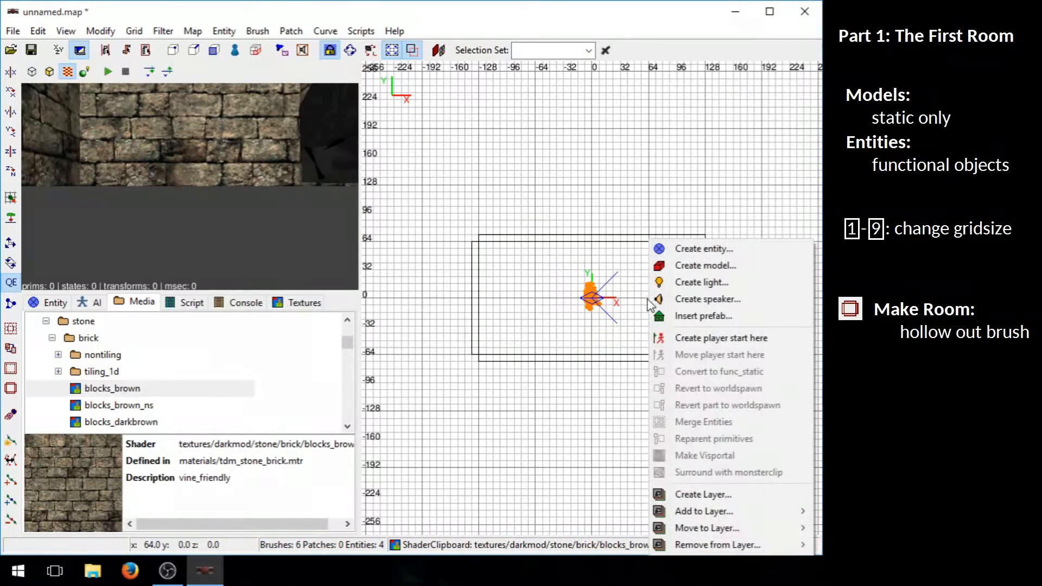
click(741, 286)
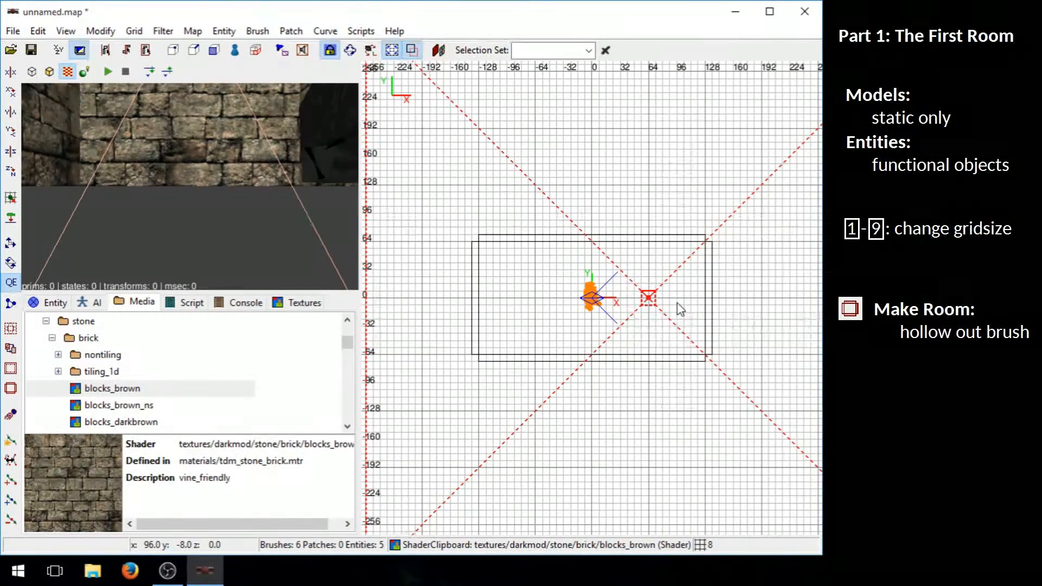
scroll(690, 308, down, 4)
scroll(690, 309, down, 3)
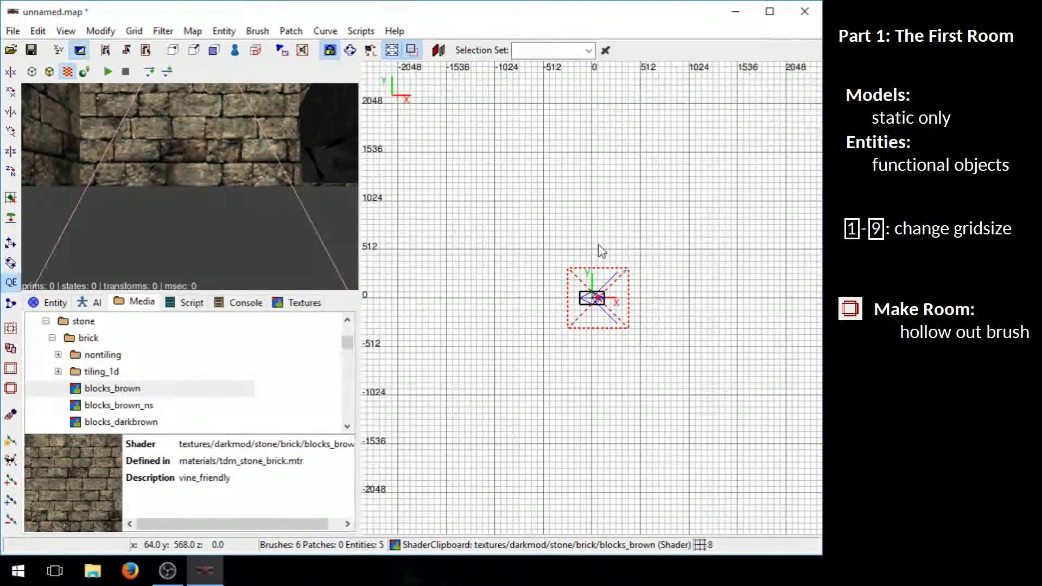
drag(599, 245, 617, 115)
mouse_move(684, 297)
mouse_down()
mouse_move(695, 312)
mouse_move(778, 295)
mouse_up()
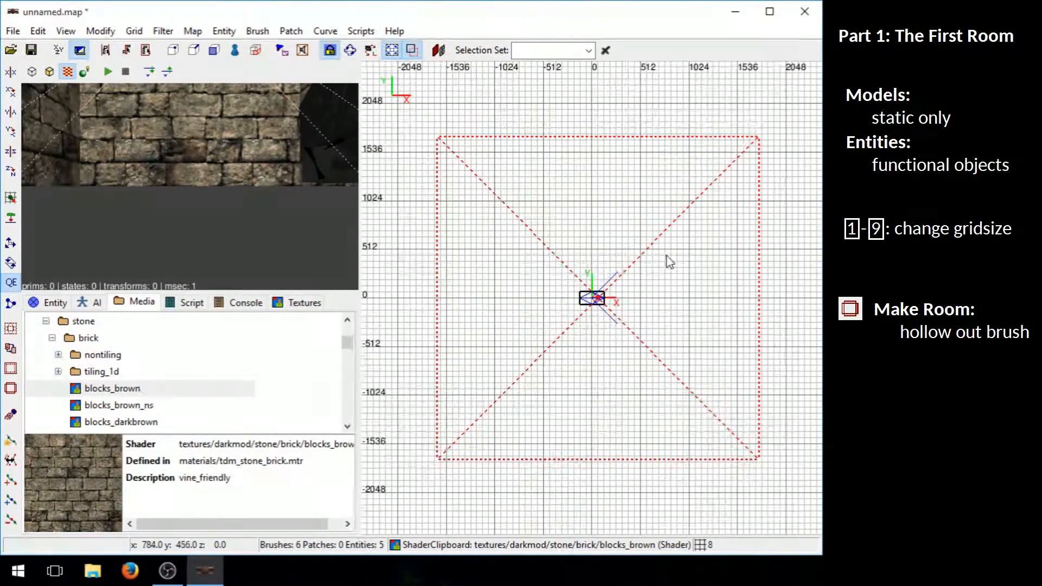
Extend the light's volume vertically in the XZ view to far beyond the room's floor and ceiling.
key(ctrl+Tab)
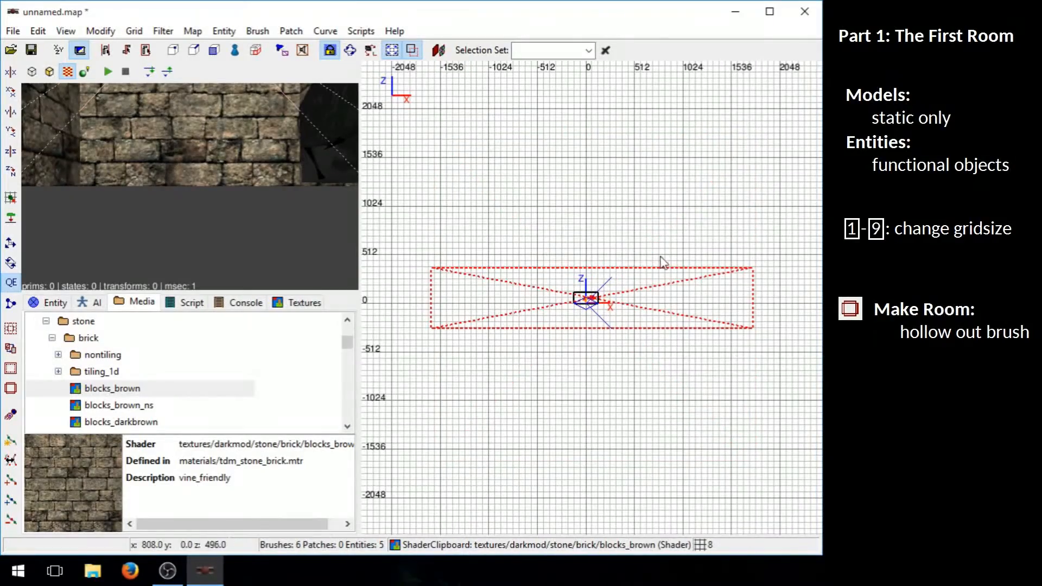
drag(567, 233, 577, 123)
scroll(595, 321, up, 5)
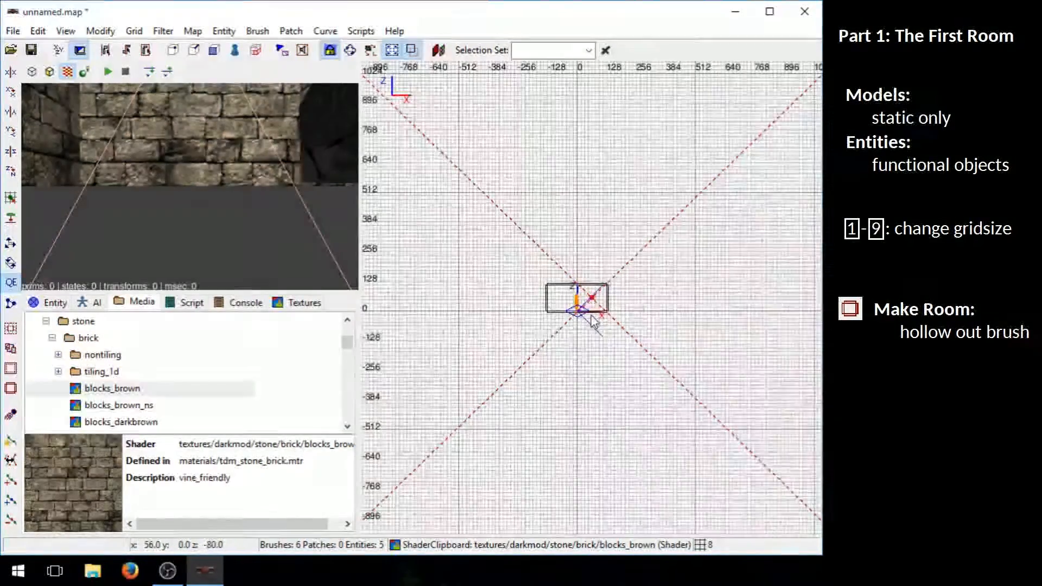
key(ctrl+Tab)
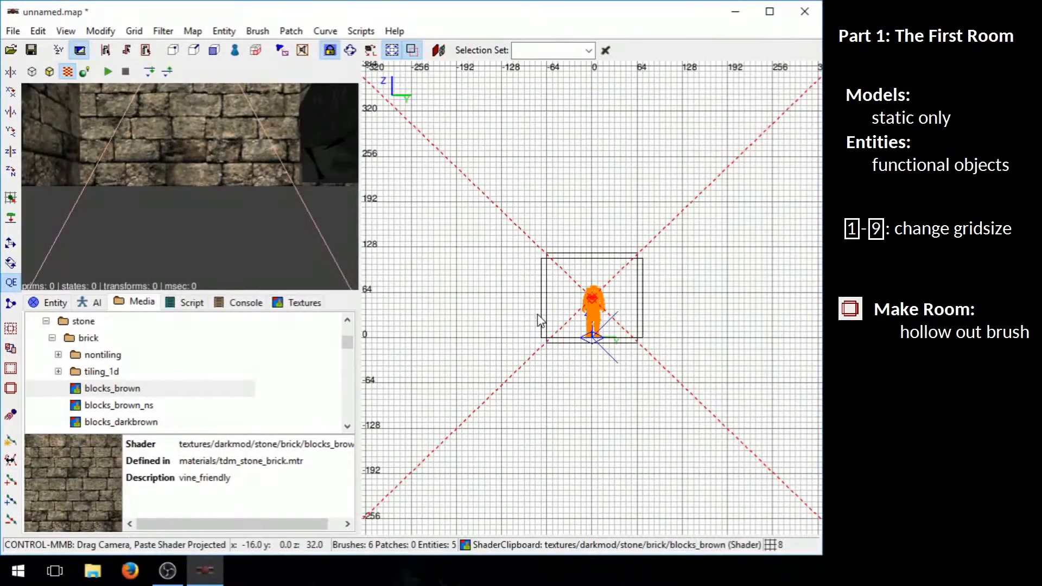
Open the selected light's properties and assign it the light texture ambientlightnfo from the lights folder.
key(ctrl+Tab)
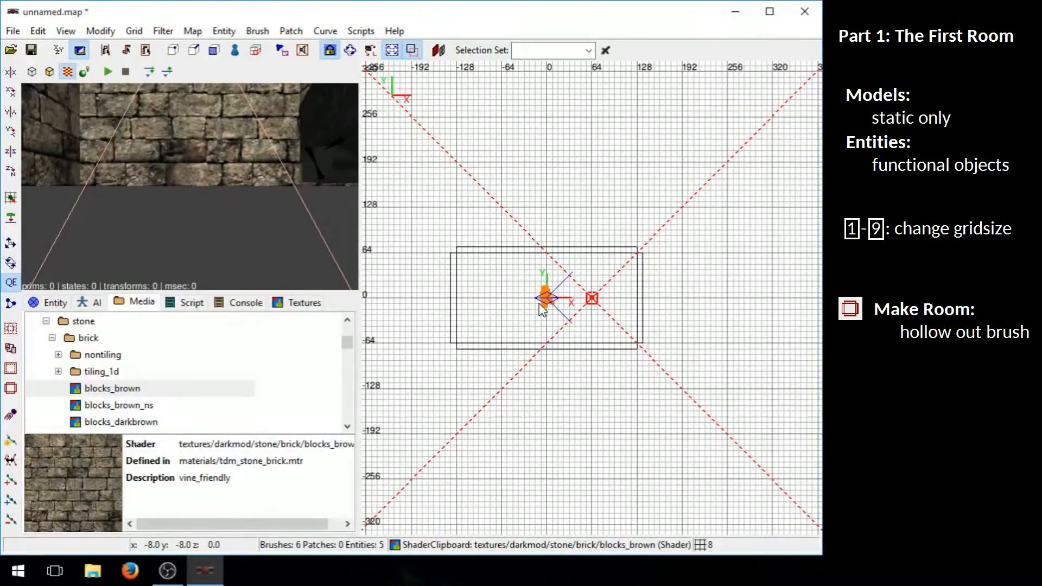
key(j)
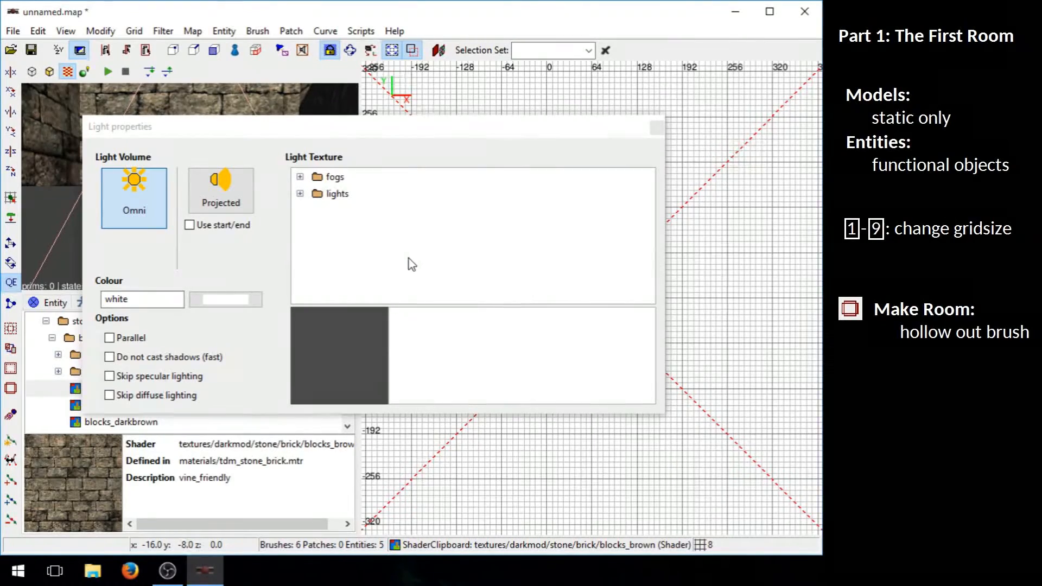
click(300, 193)
scroll(420, 247, down, 1)
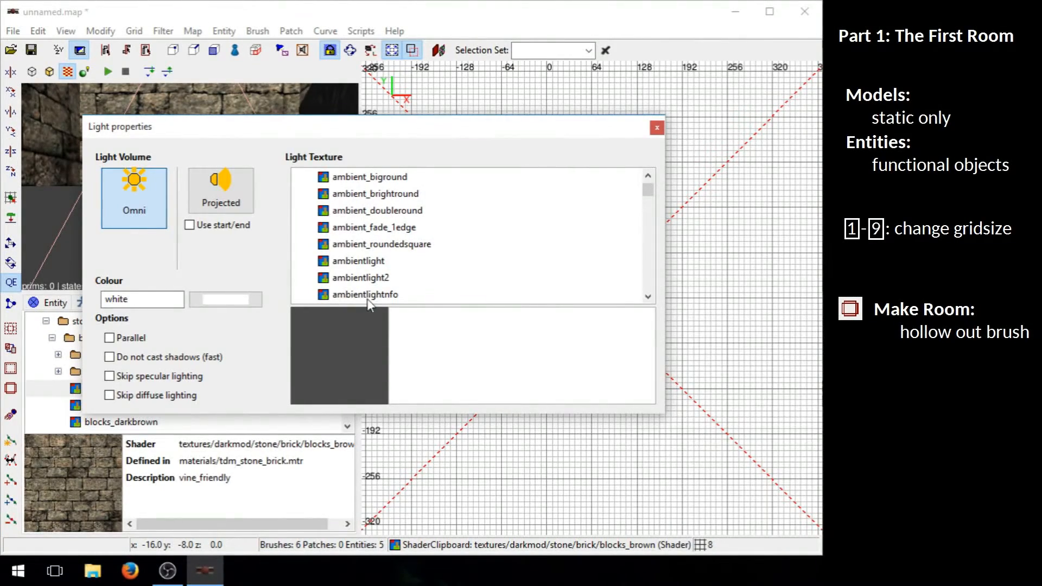
click(411, 296)
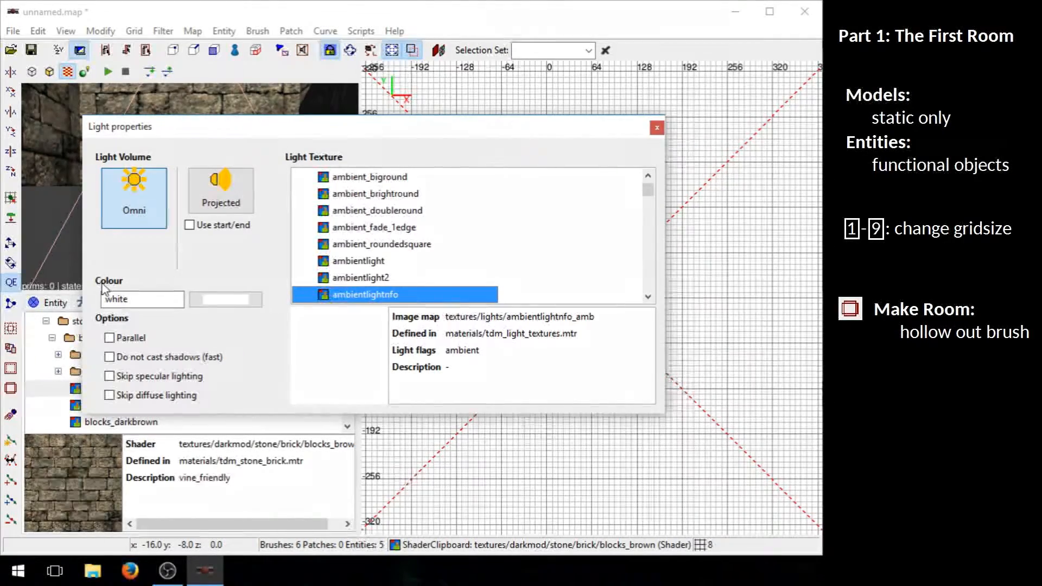
Set the light's colour to hue 10, saturation 123, luminance 8 and make it cast no shadows.
click(232, 300)
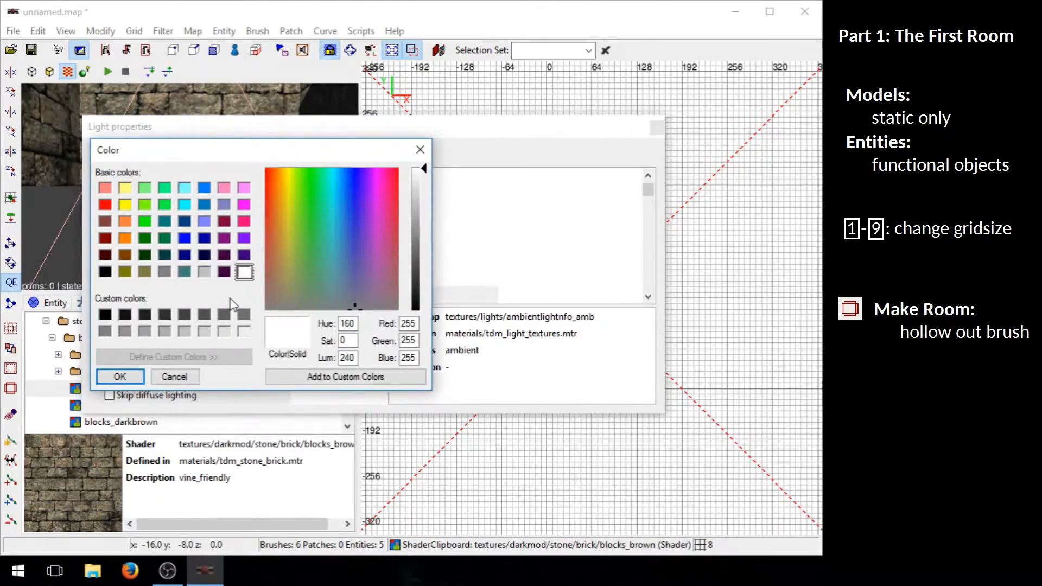
double_click(352, 357)
text(8)
drag(314, 308, 272, 237)
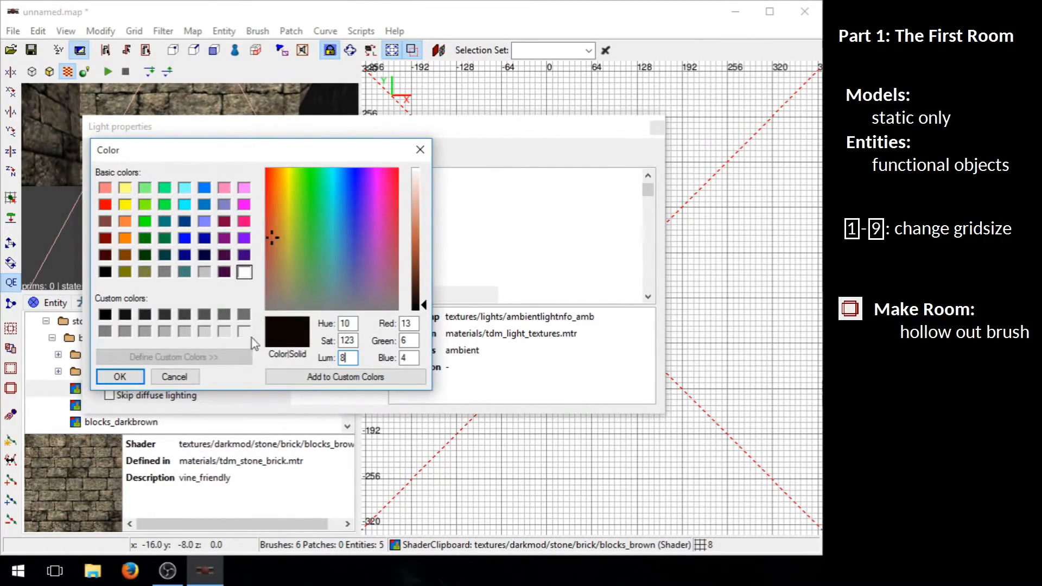
click(121, 377)
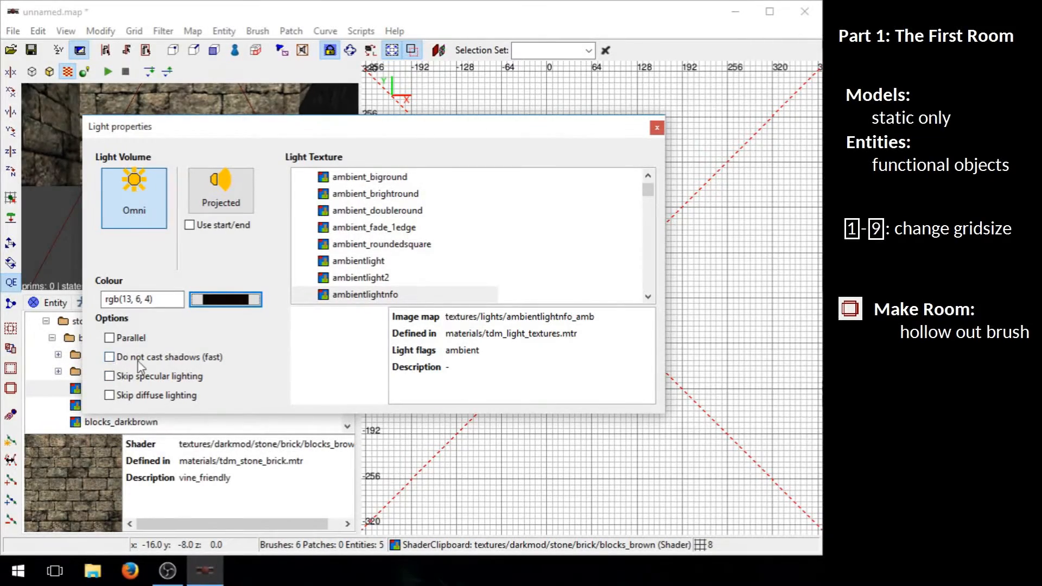
click(110, 357)
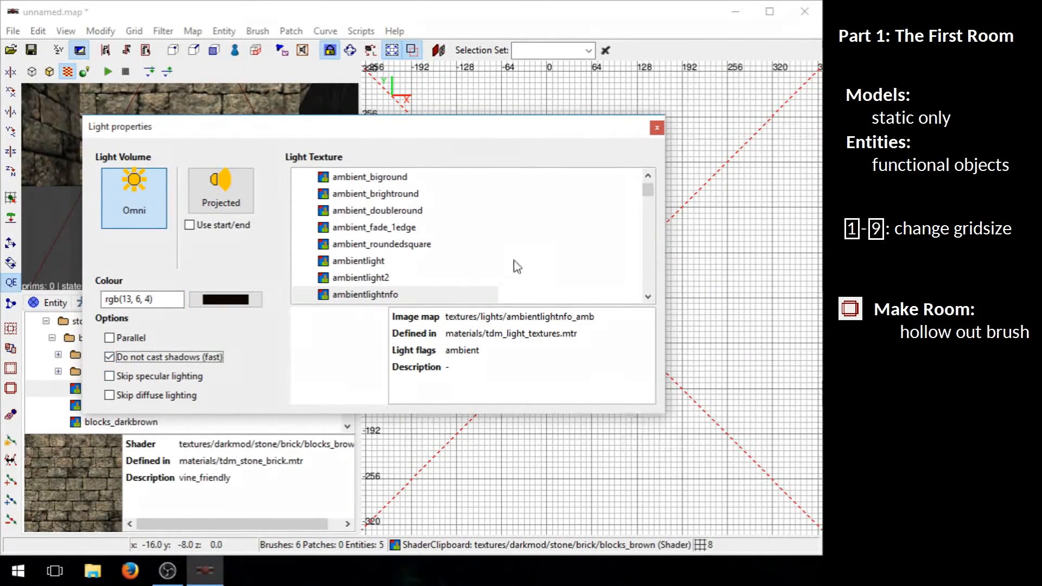
click(657, 129)
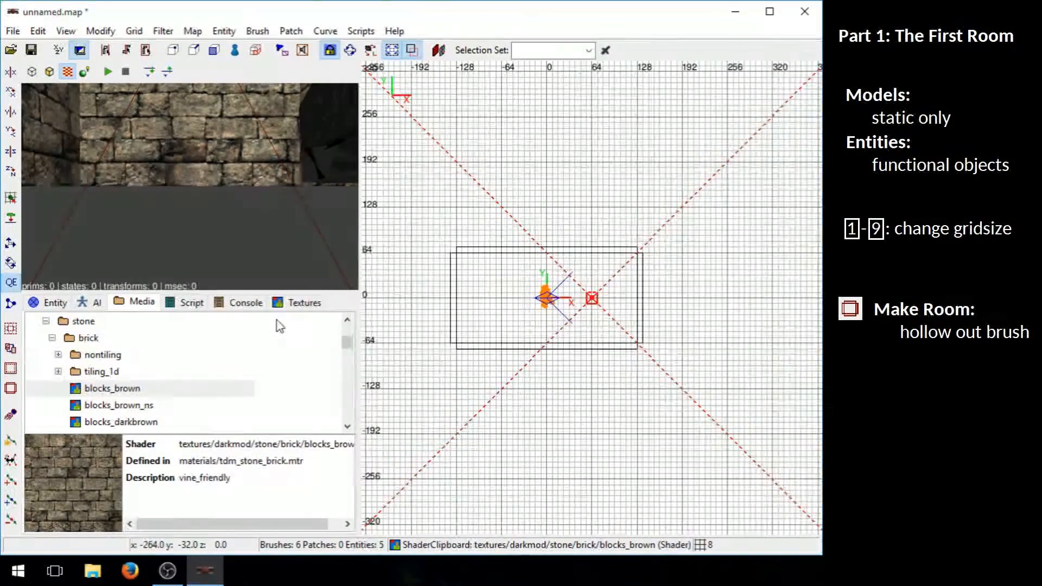
Change the light entity's name property to ambient_world and deselect the light.
click(55, 304)
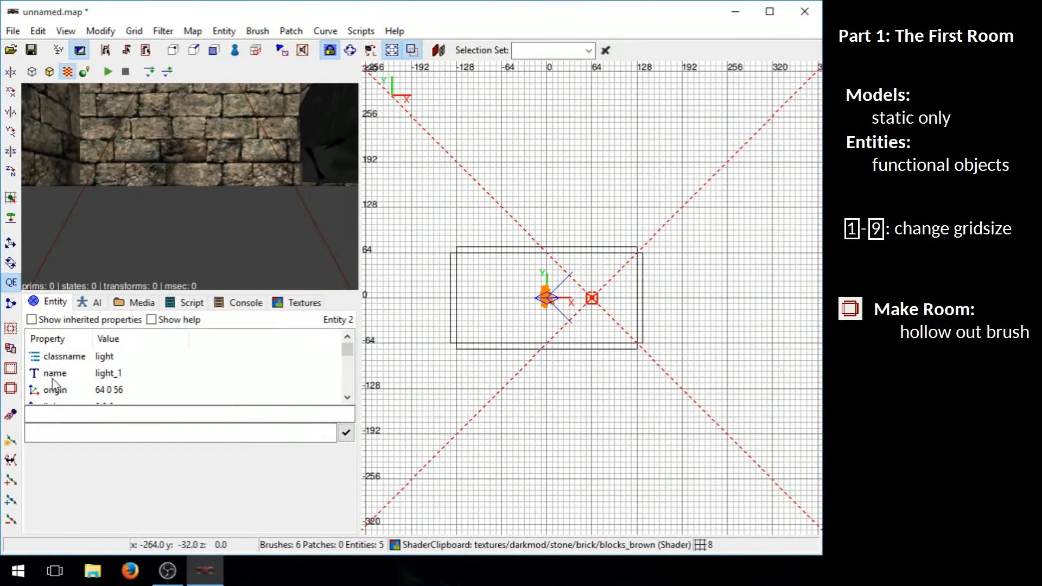
click(123, 379)
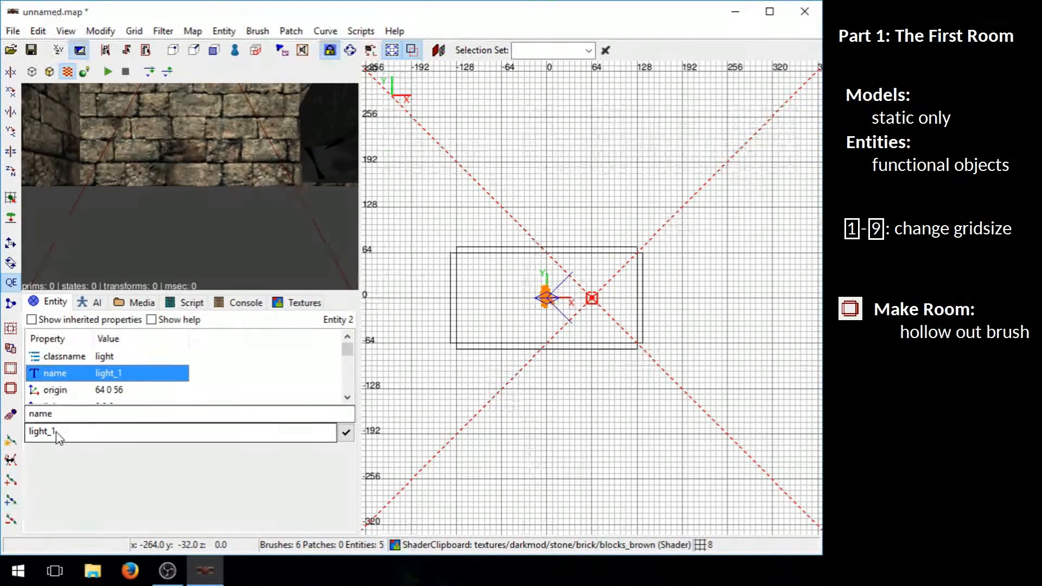
drag(70, 434, 29, 433)
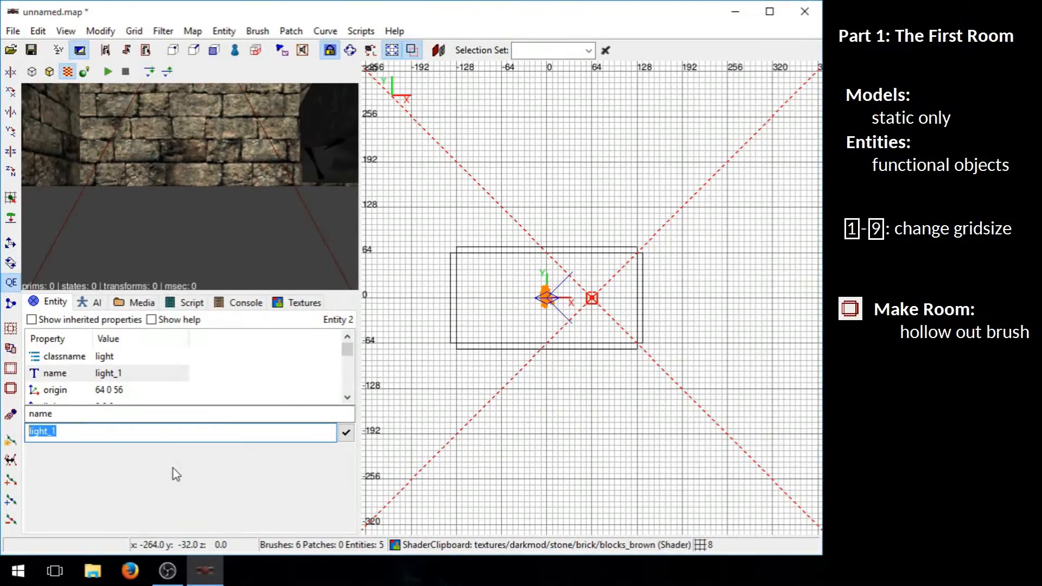
text(ambient_world)
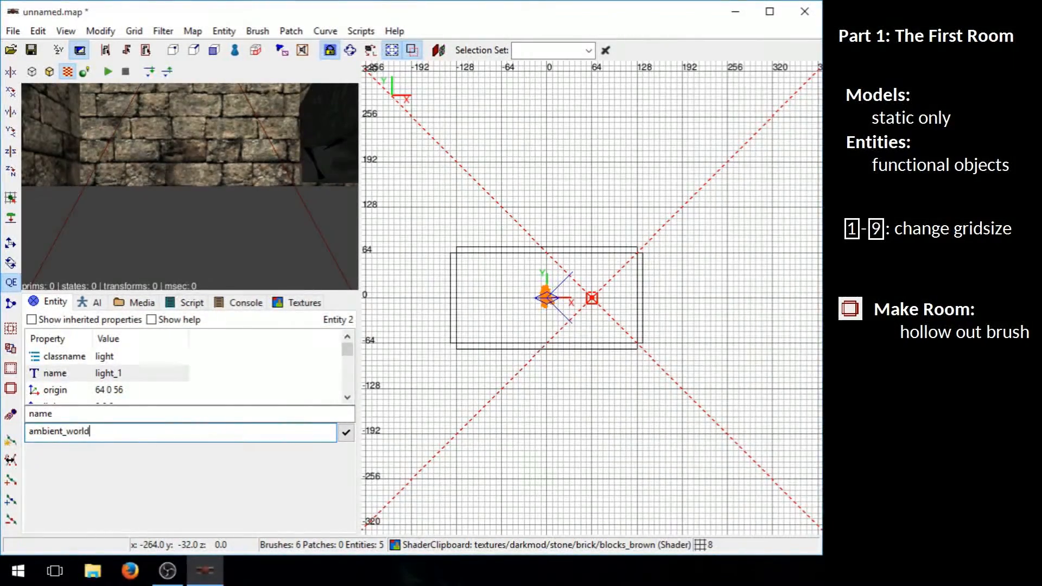
click(351, 436)
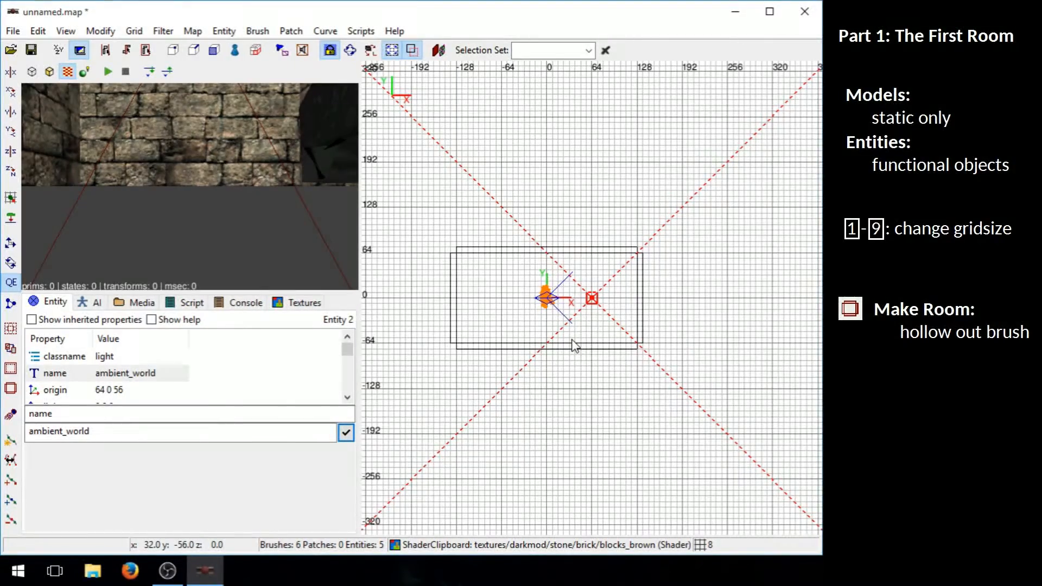
key(Escape)
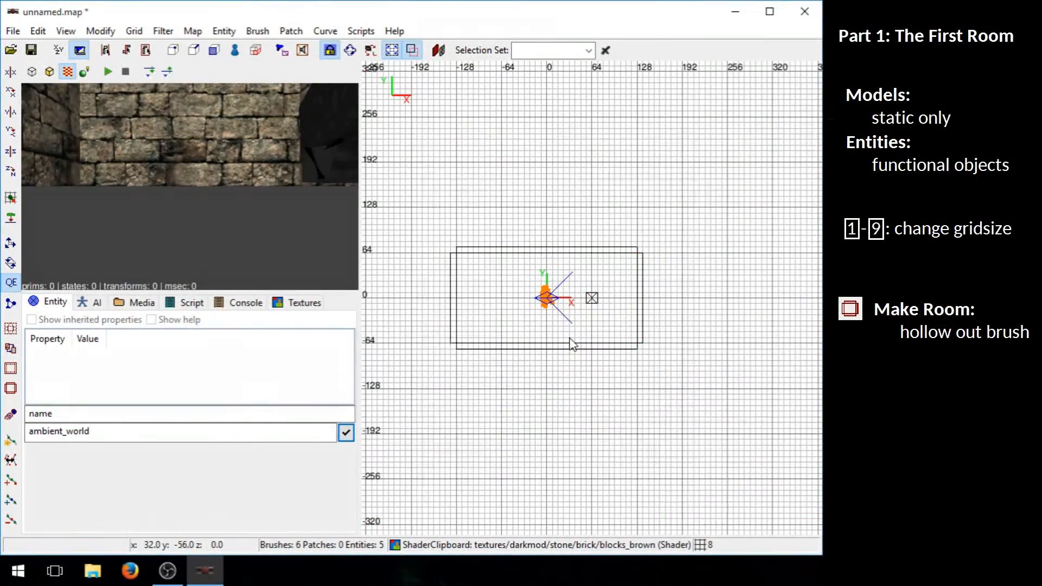
Create a player start inside the room and move it to origin -80 32 8, slightly above the floor.
right_click(486, 279)
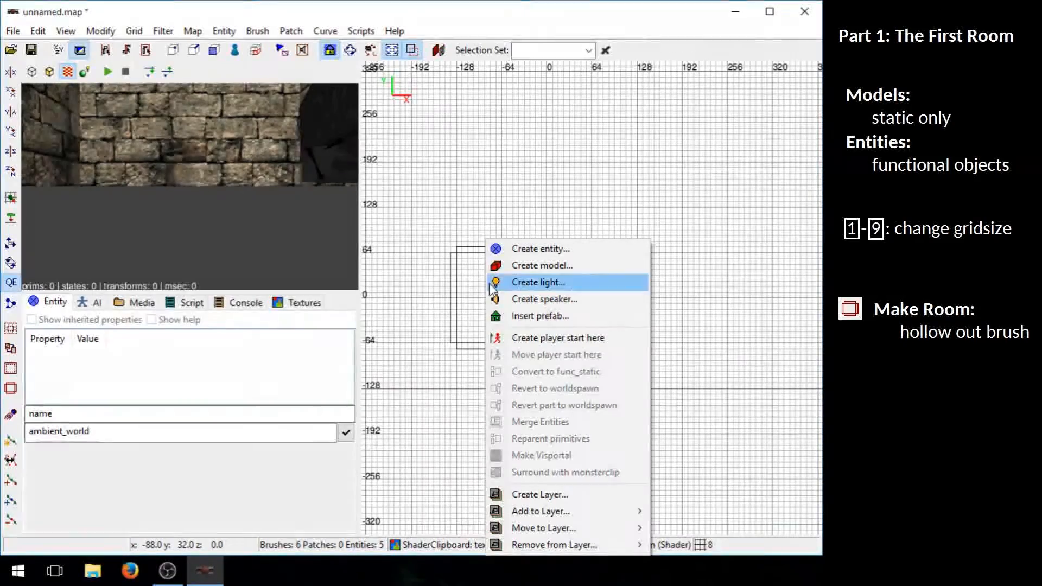
click(559, 338)
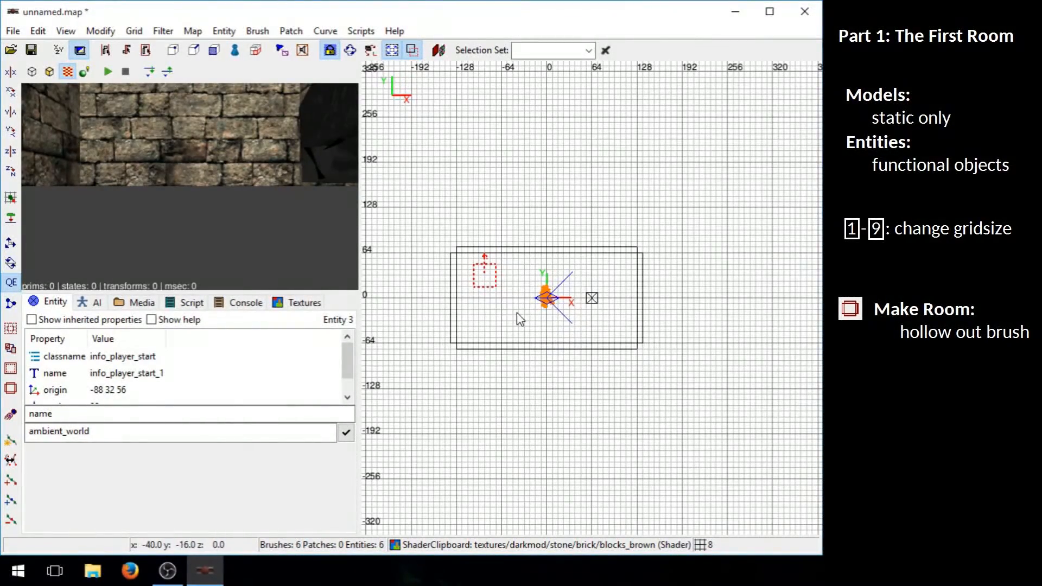
key(ctrl+Tab)
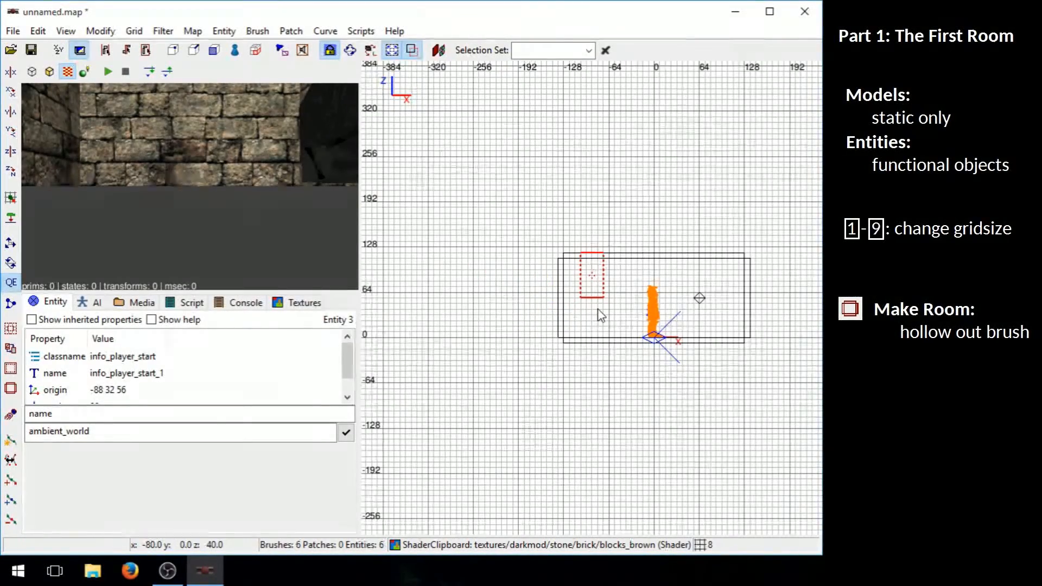
scroll(600, 314, up, 2)
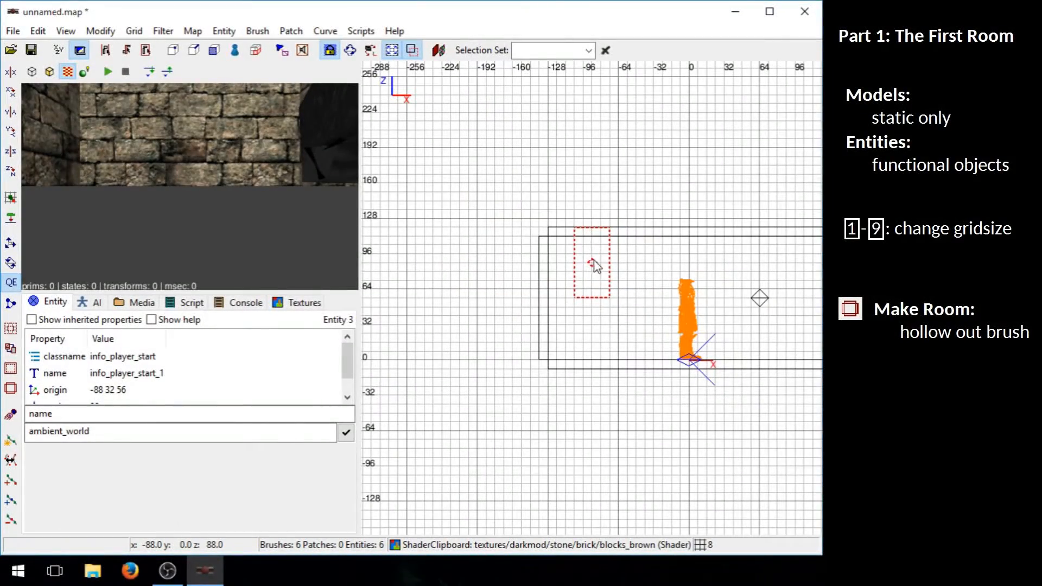
drag(593, 260, 601, 328)
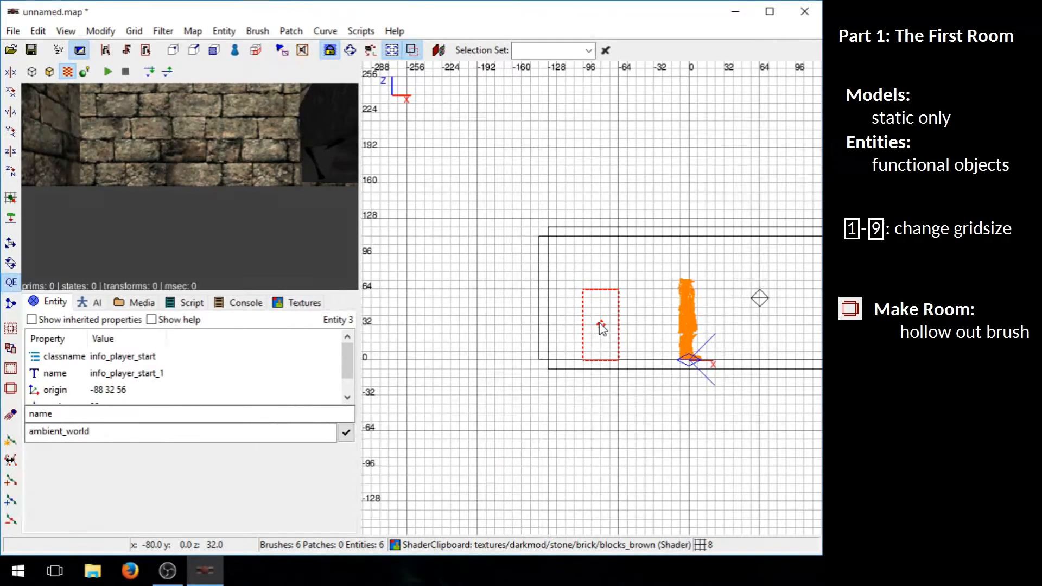
drag(601, 328, 600, 320)
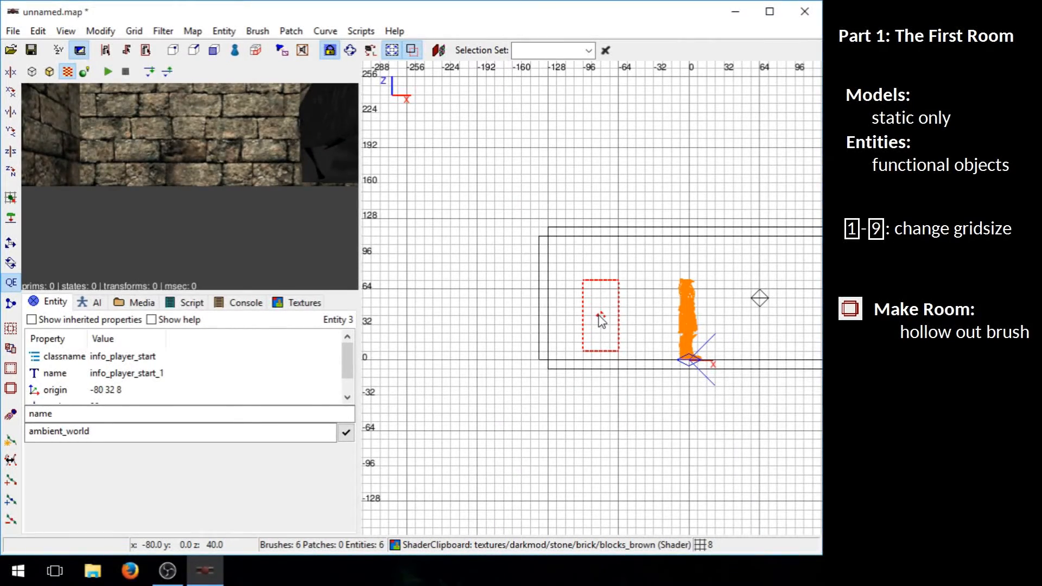
key(ctrl+Tab)
key(ctrl+Tab)
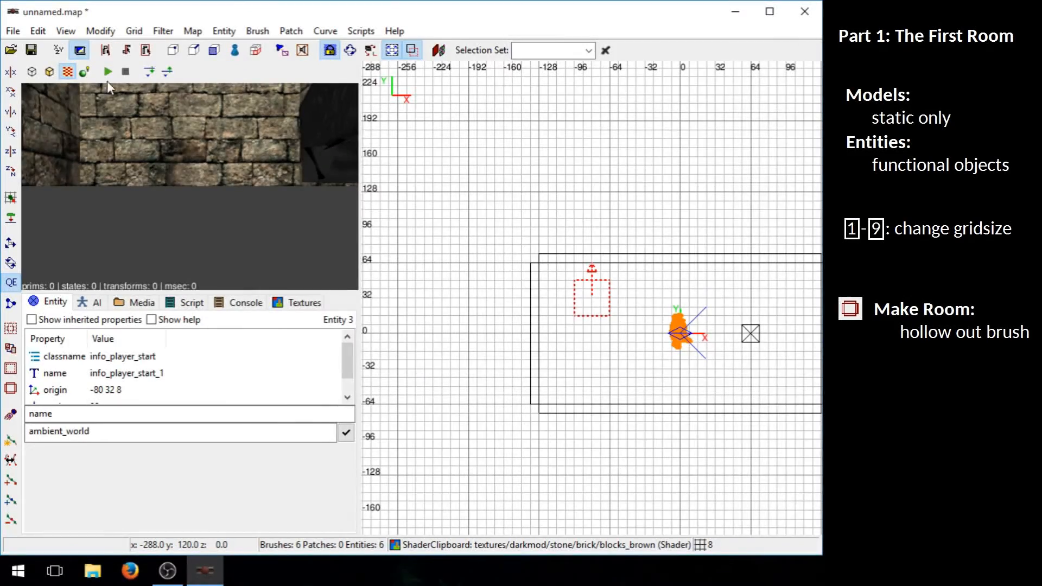
Save the map as tut in the maps folder.
click(13, 31)
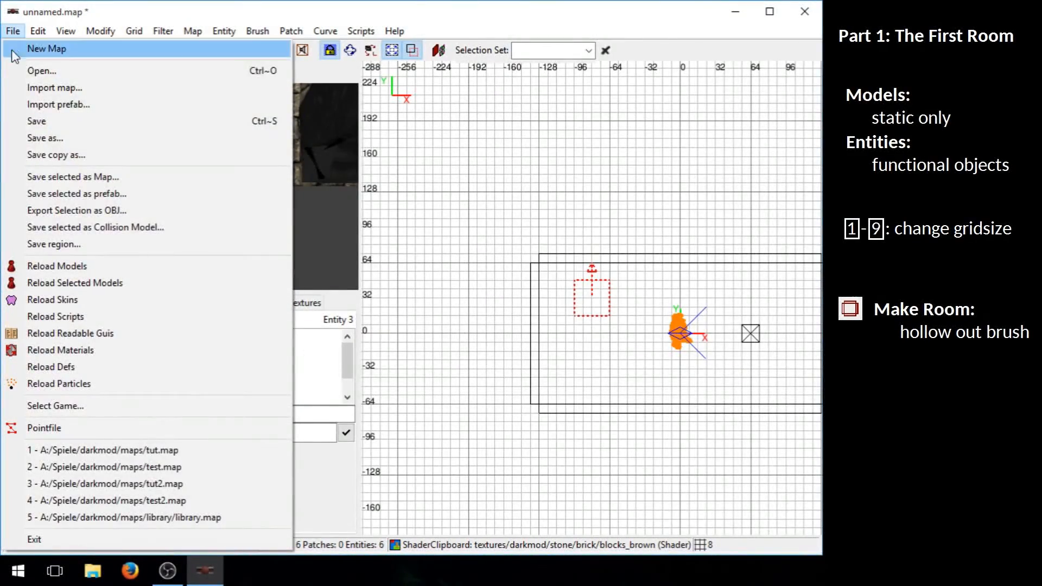
click(38, 121)
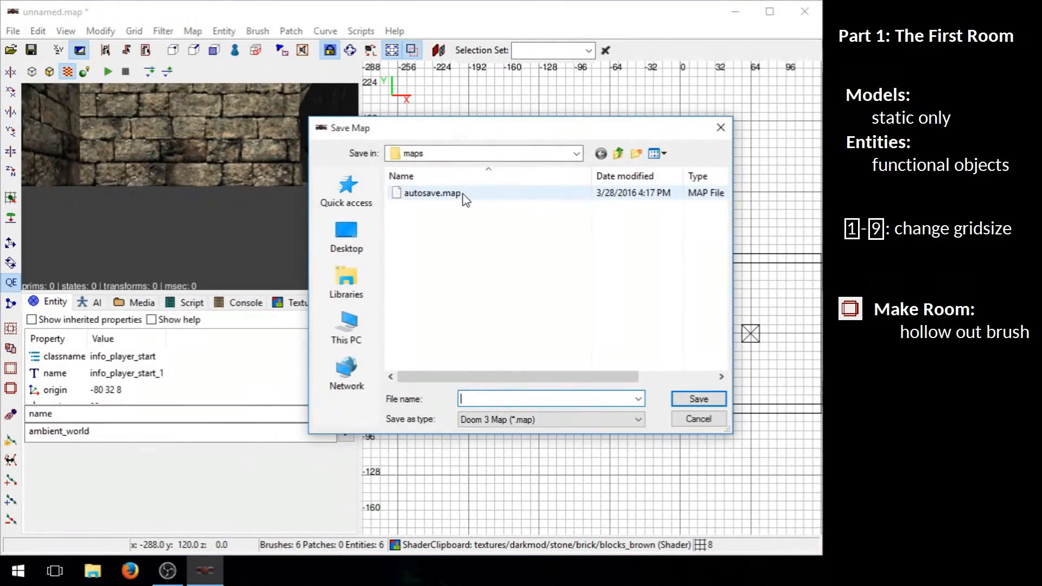
click(493, 399)
text(tut)
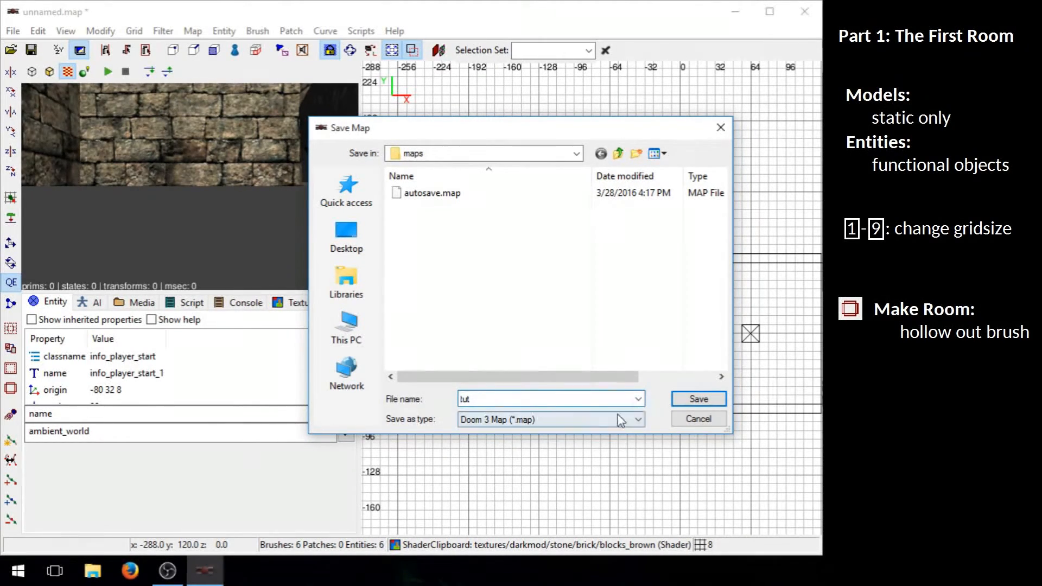
click(698, 399)
key(ctrl+Tab)
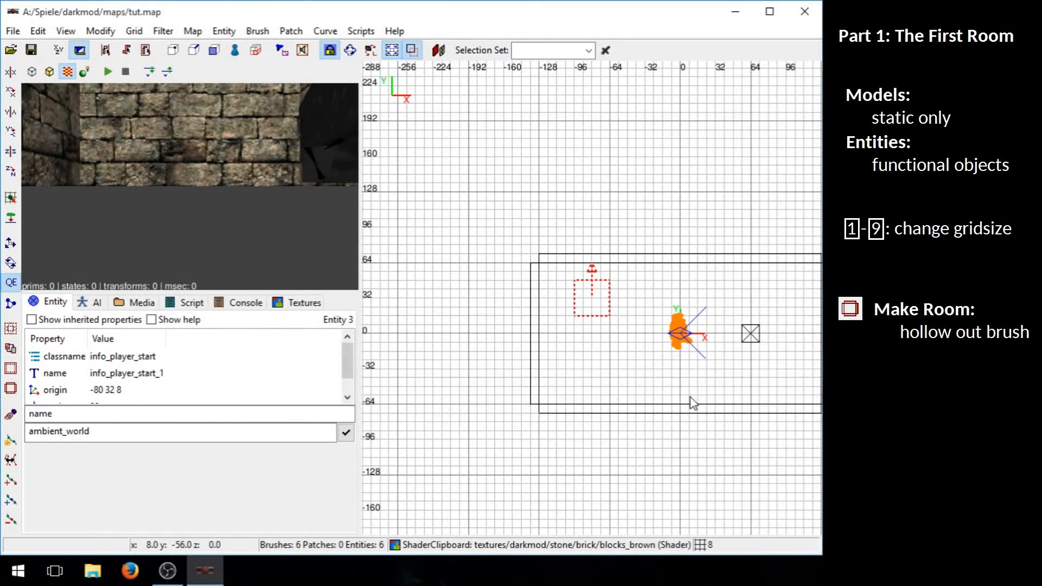
Show the desktop and launch The Dark Mod.
key(super+d)
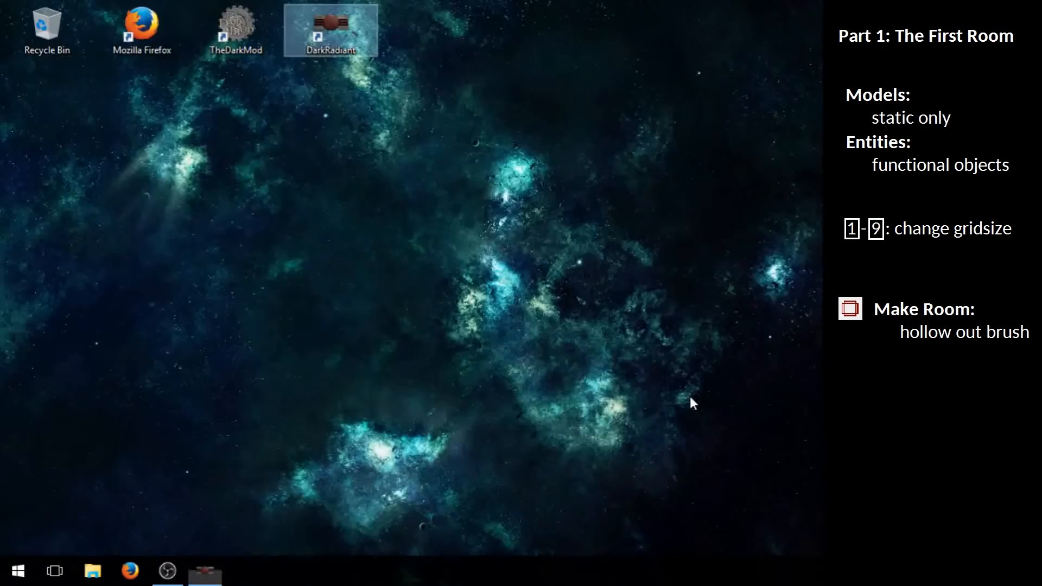
click(238, 34)
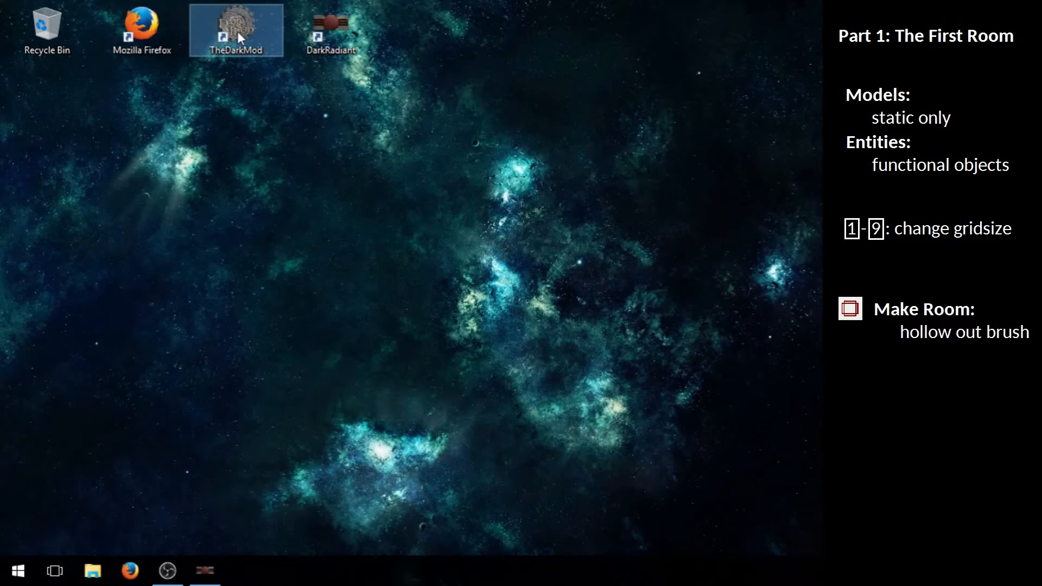
double_click(236, 32)
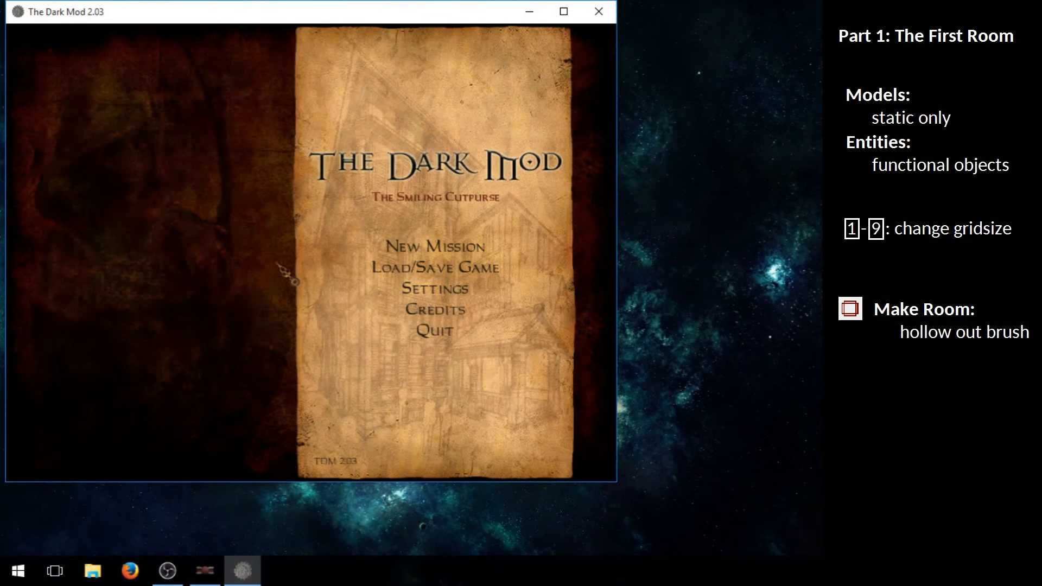
Load the map from the game console with testmap tut.map and start the mission.
key(grave)
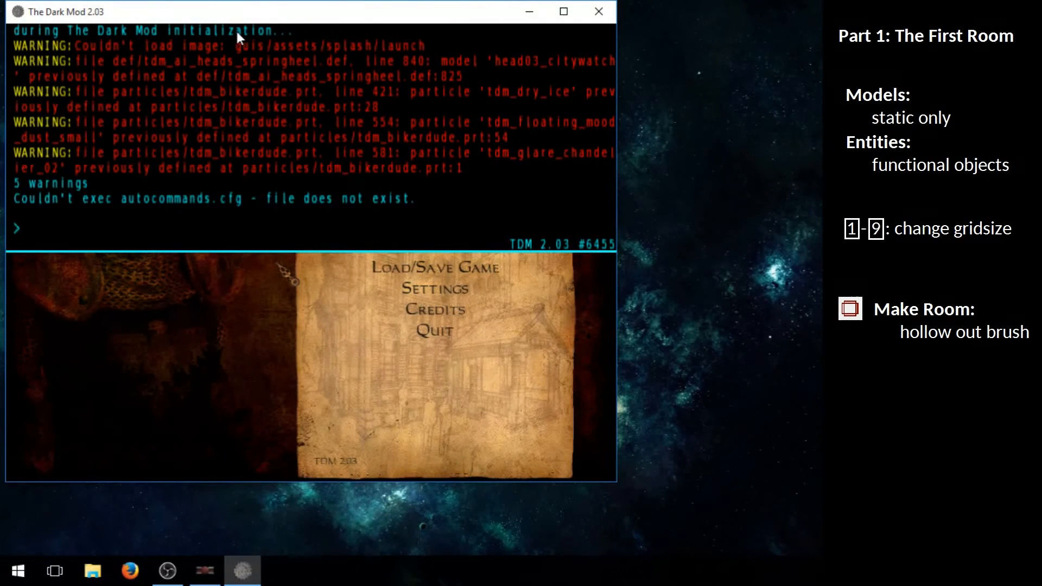
text(testmap)
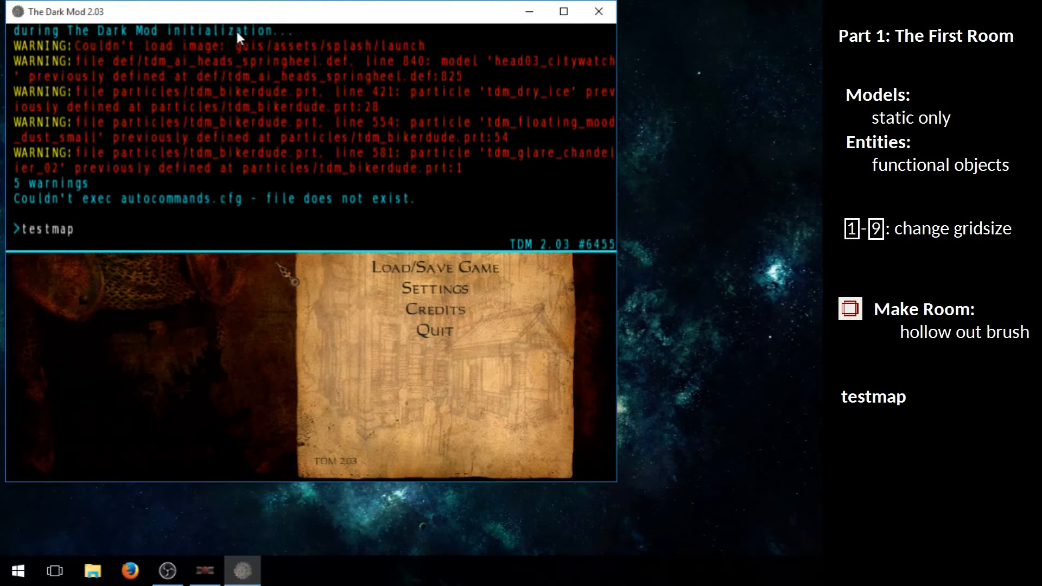
text( tut)
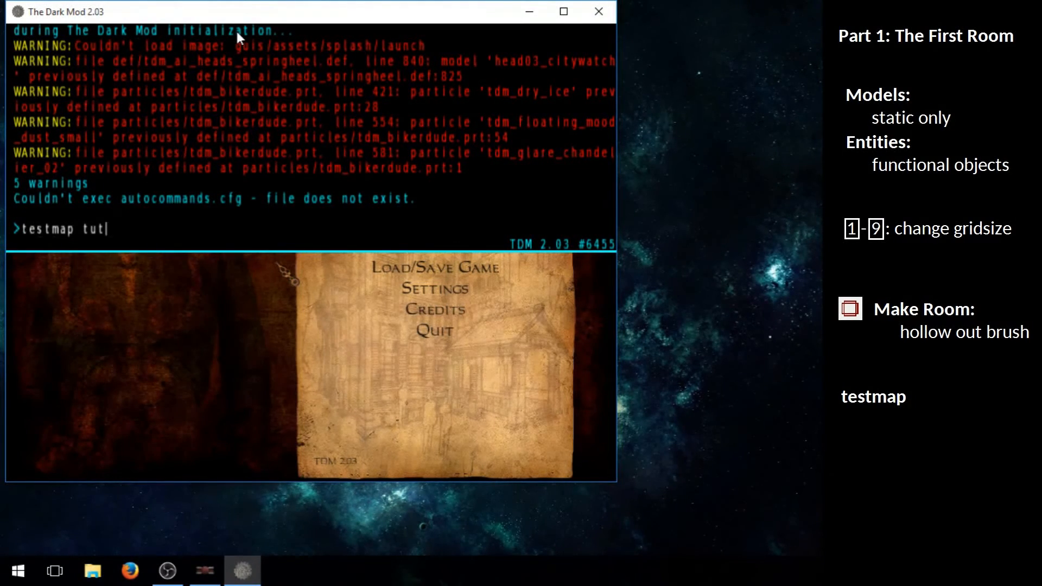
key(Tab)
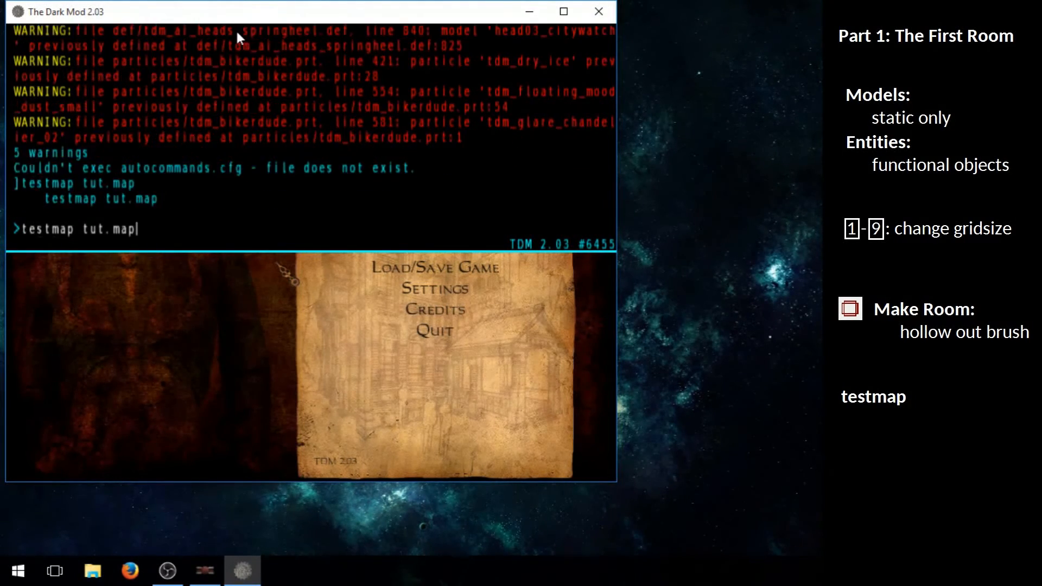
key(Return)
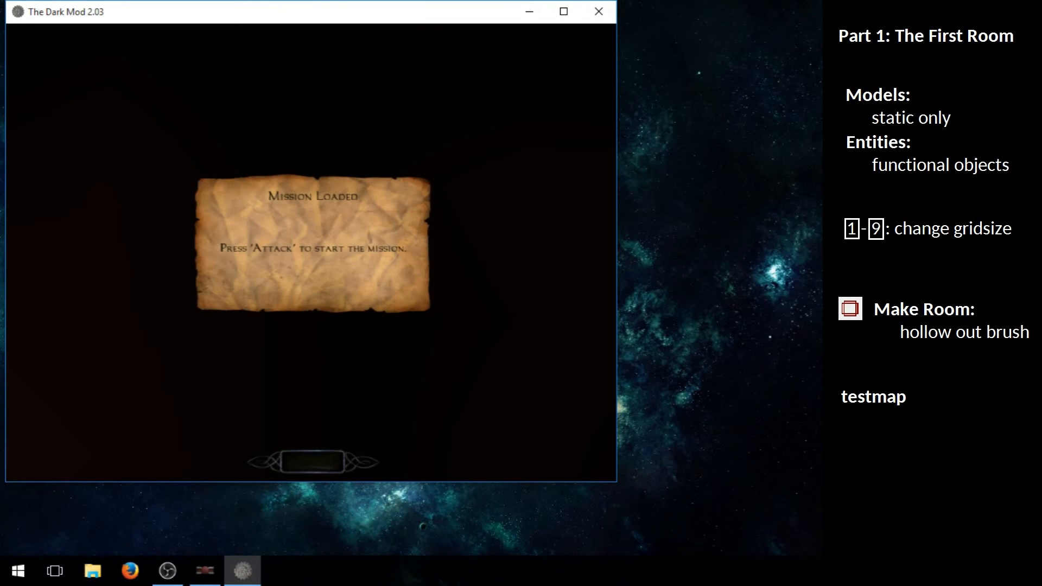
click(311, 253)
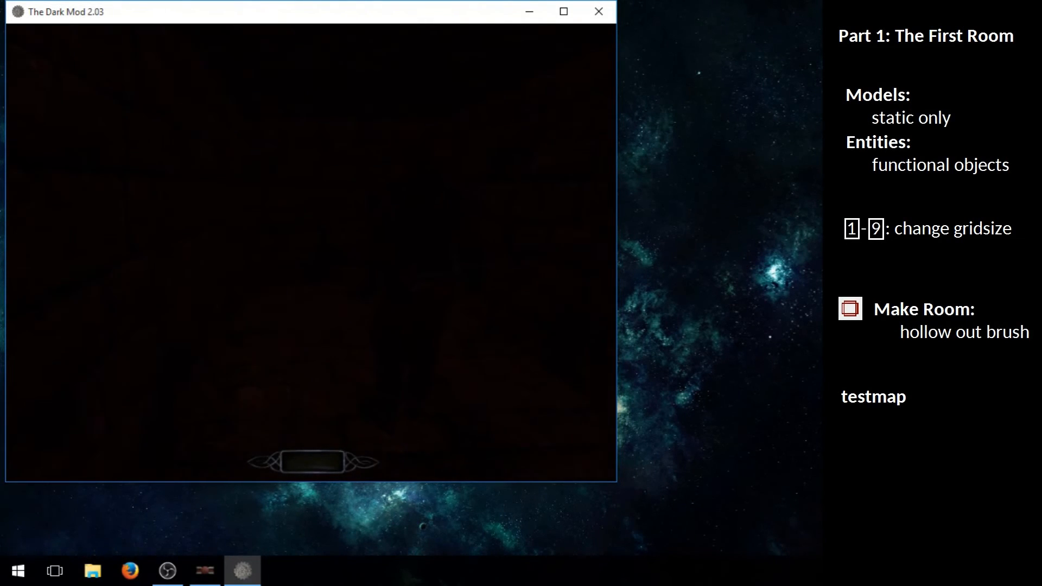